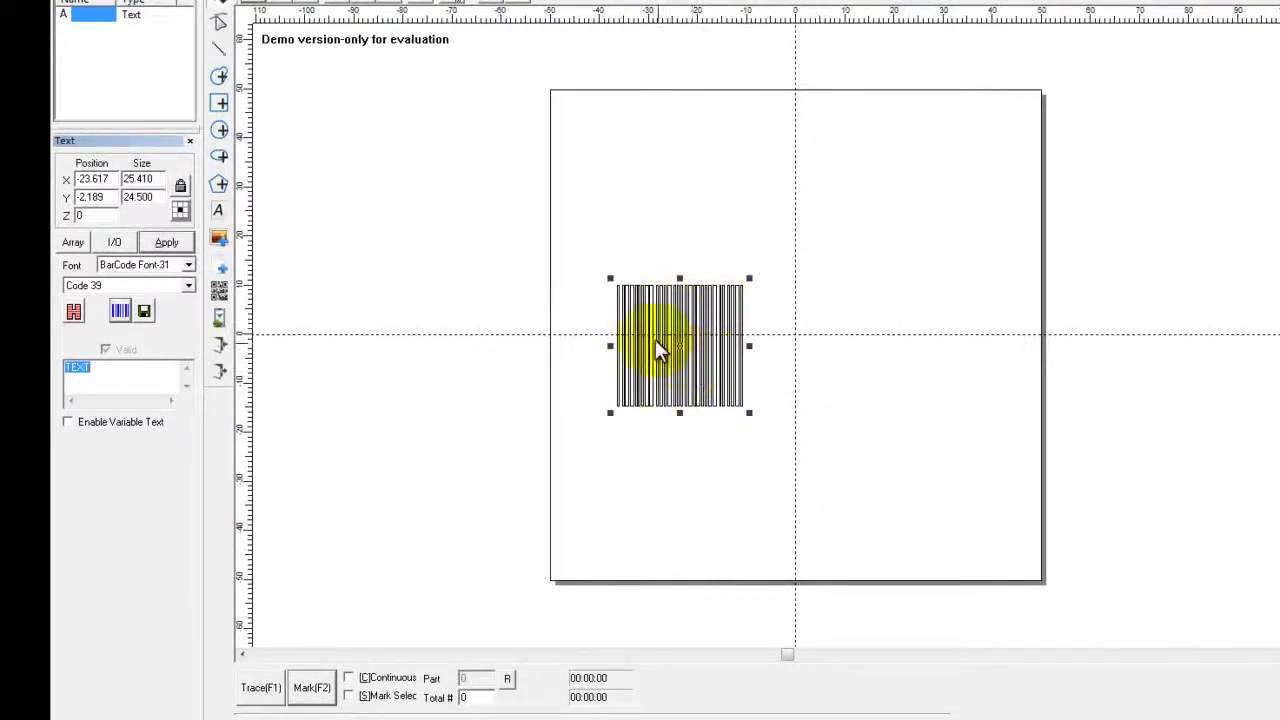
- Fill the Code 39 barcode's bars using Fill 1 with the contour marked, 0 degree angle and 0.04 mm line spacing
left_click(661, 280)
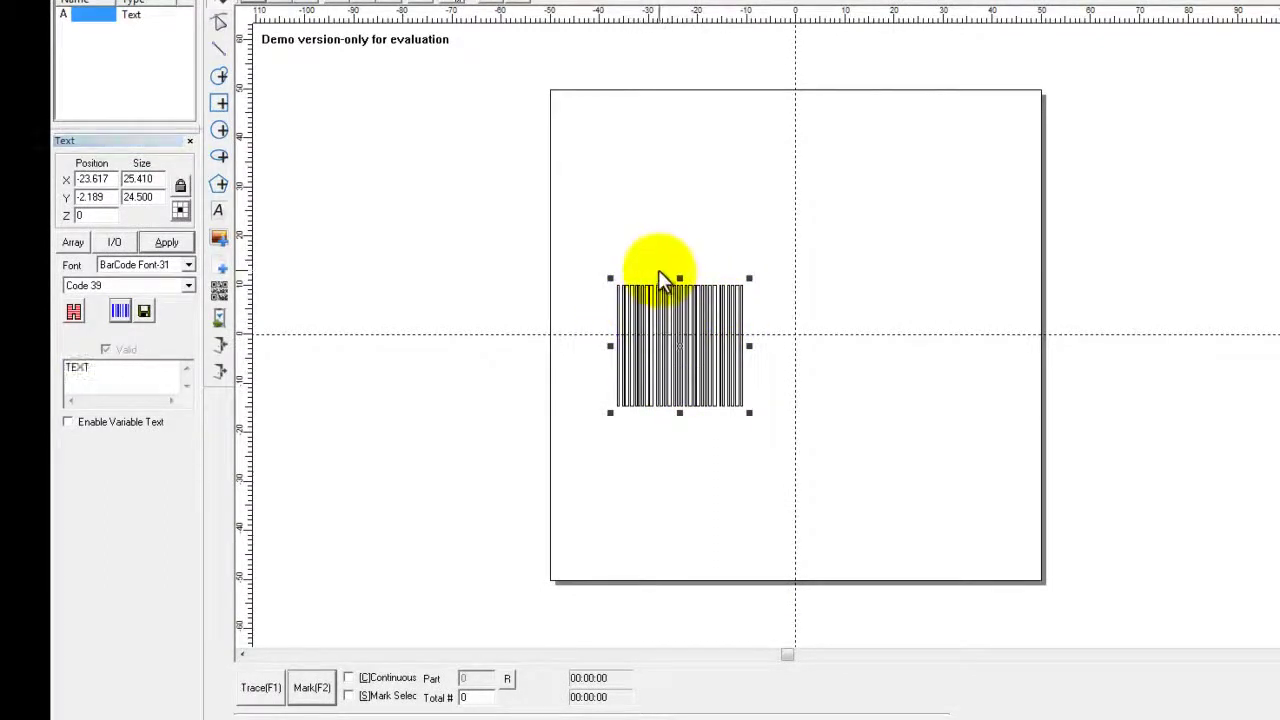
scroll(661, 282, "up", 5)
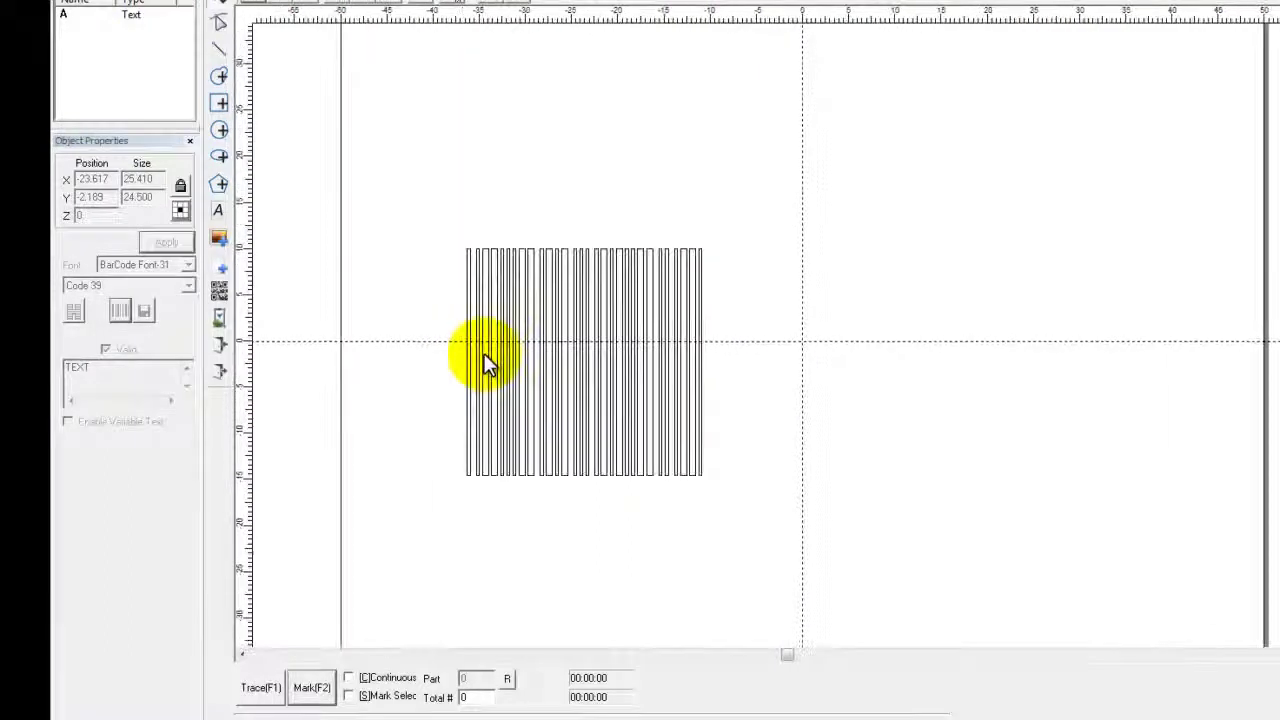
left_click_drag(319, 199, 800, 603)
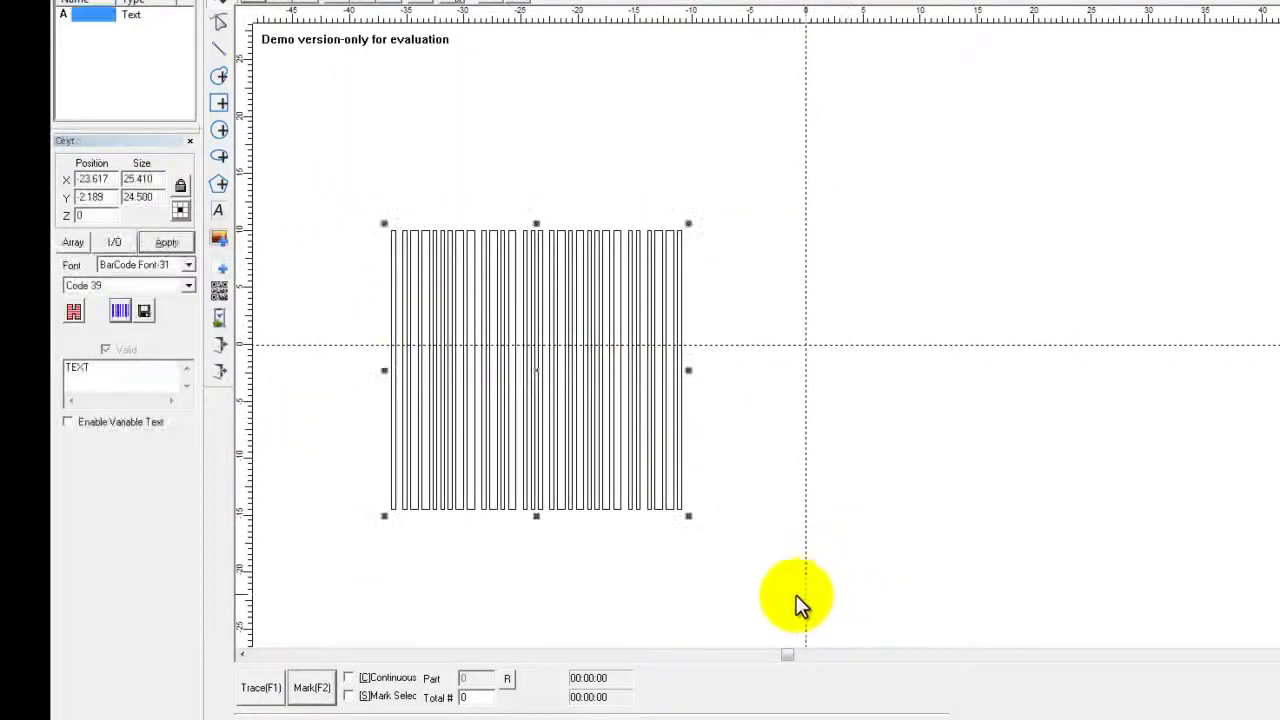
left_click(241, 655)
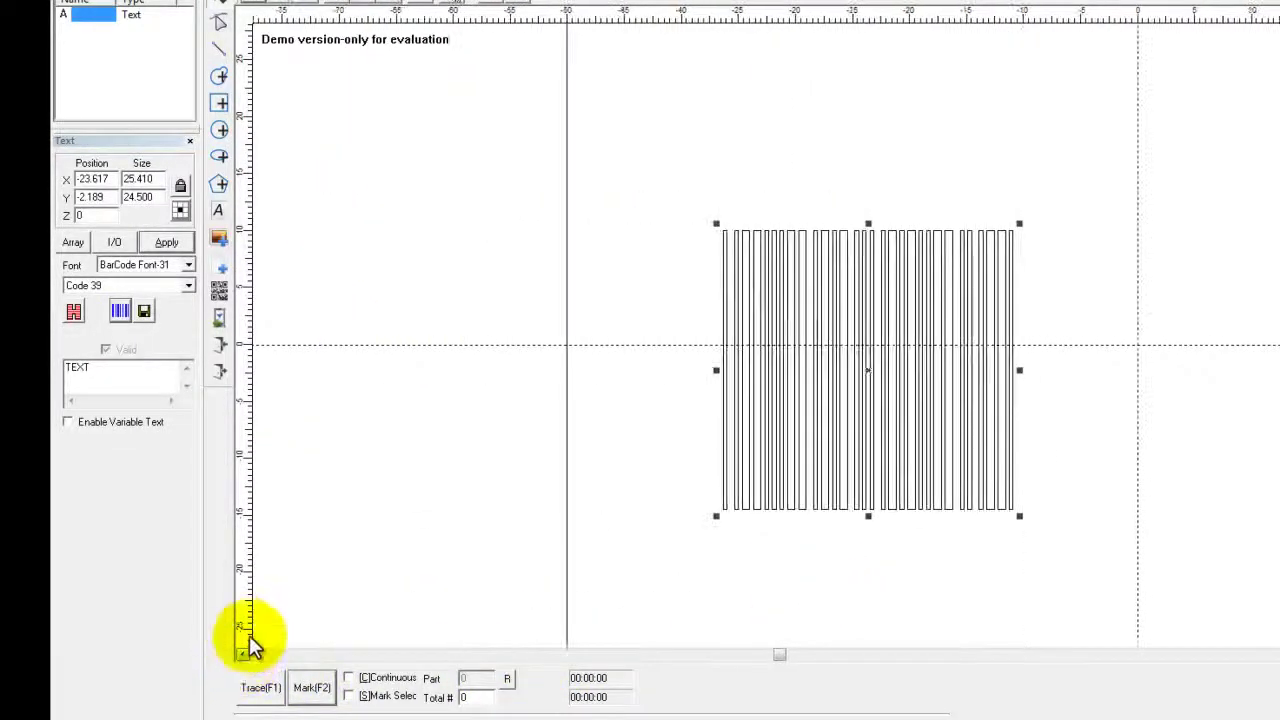
left_click(73, 313)
left_click_drag(770, 151, 482, 143)
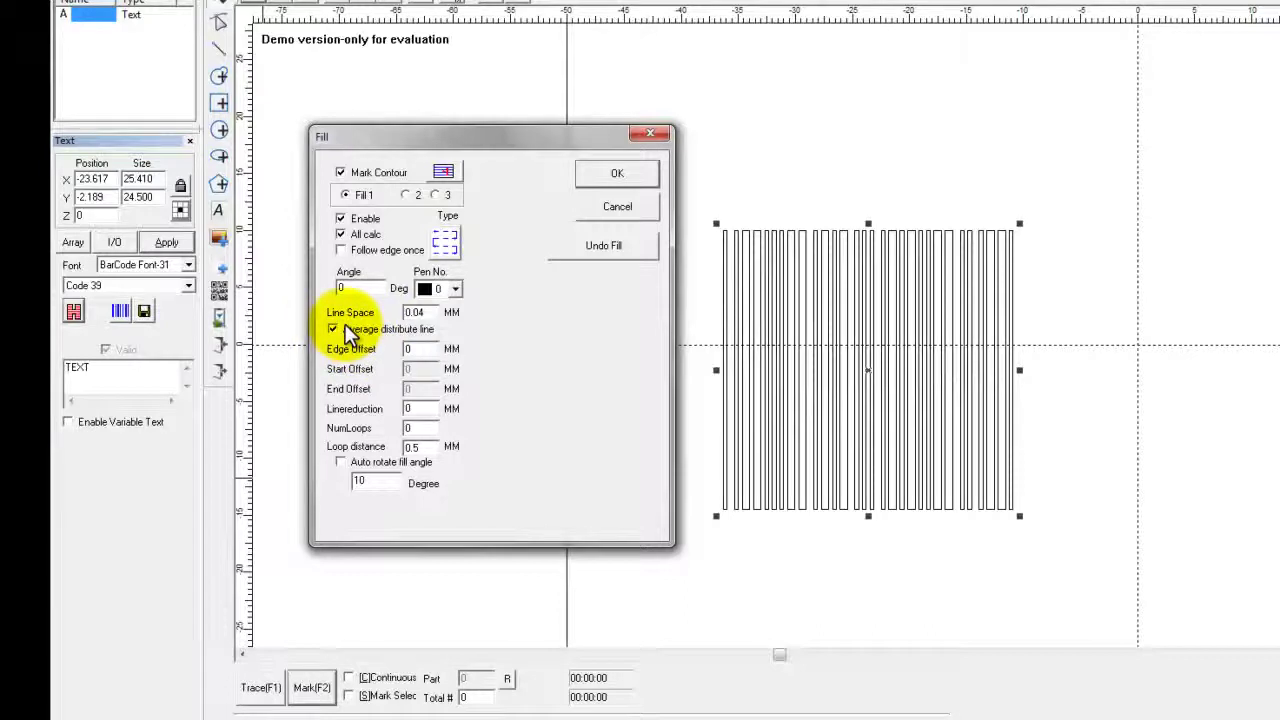
left_click(638, 174)
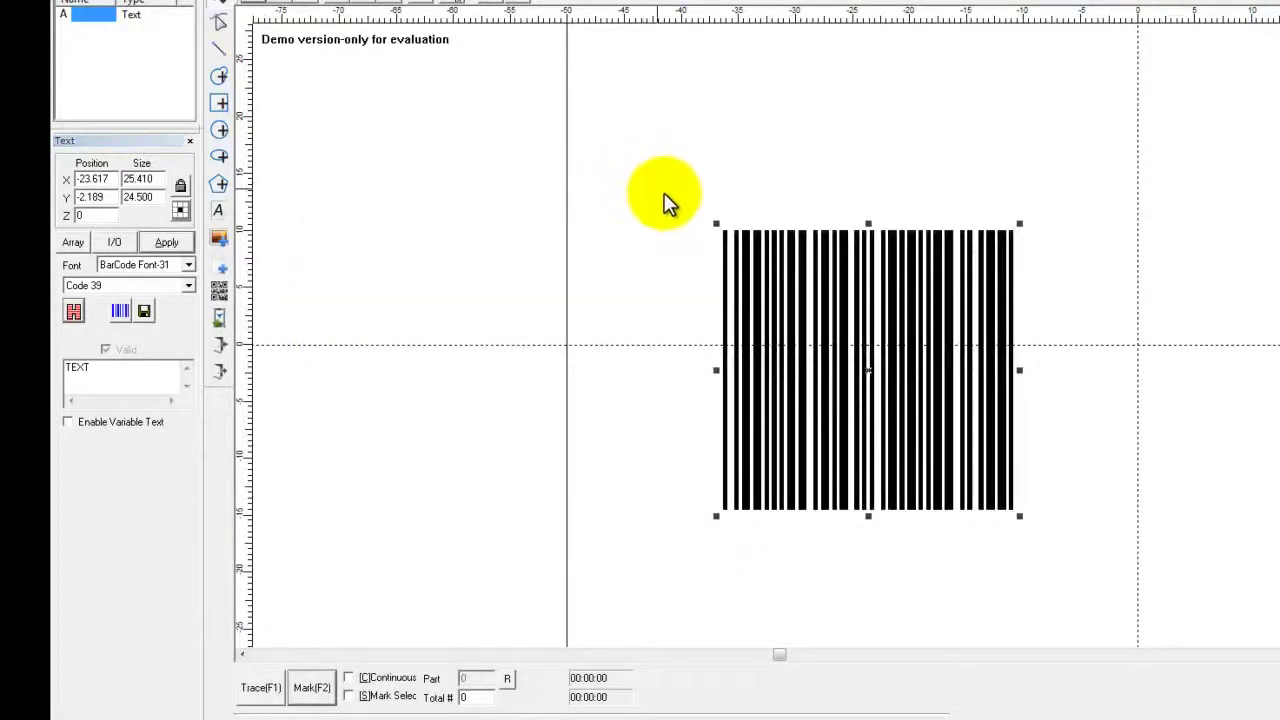
scroll(818, 405, "up", 1)
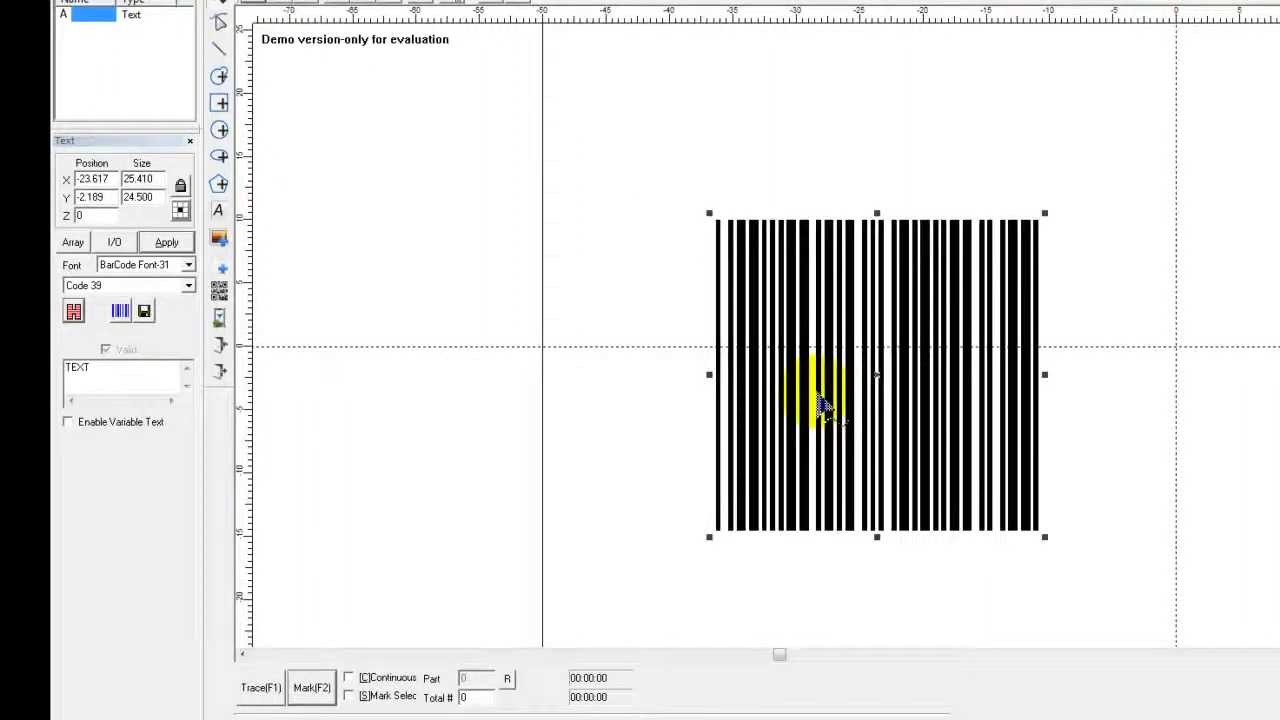
scroll(818, 405, "down", 1)
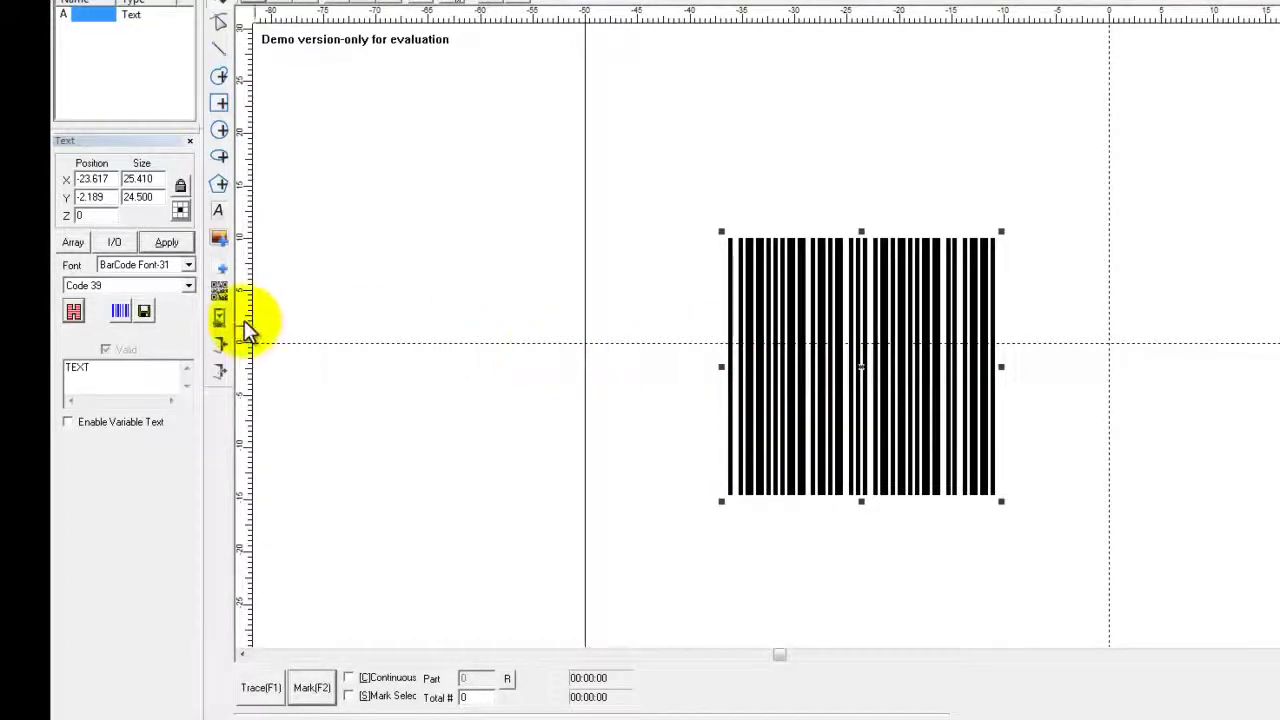
left_click(189, 290)
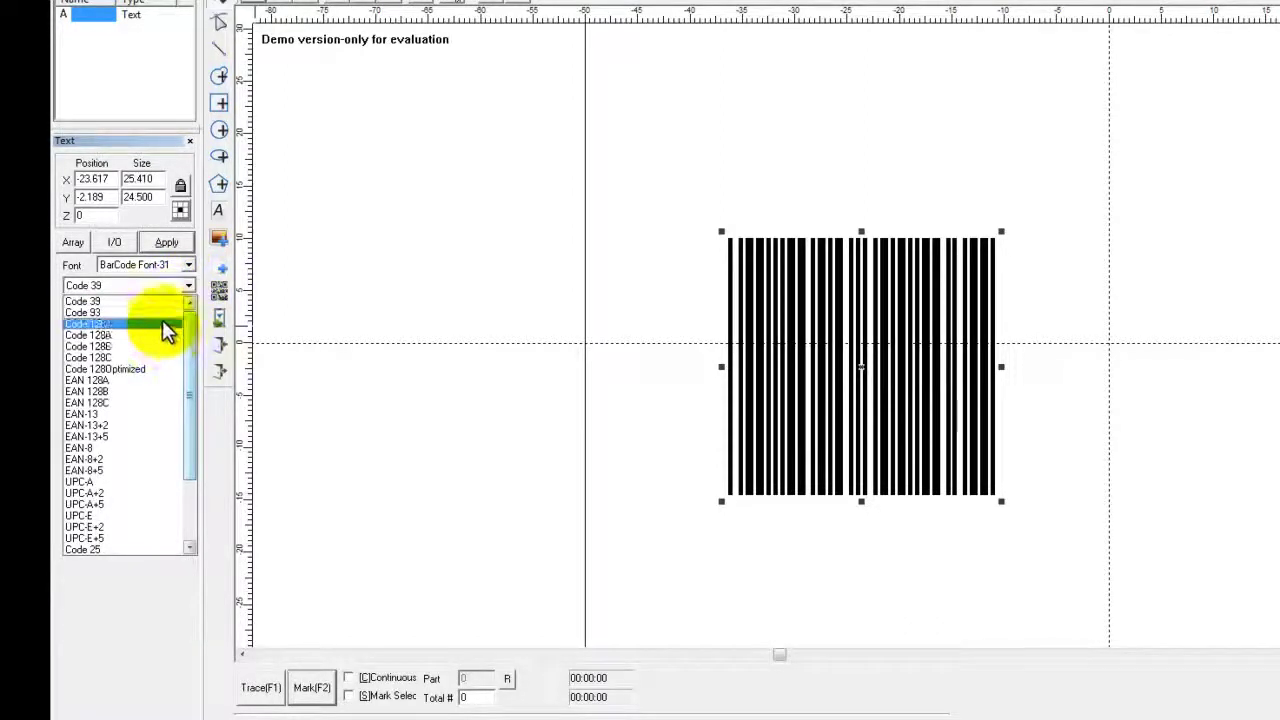
left_click_drag(187, 338, 173, 401)
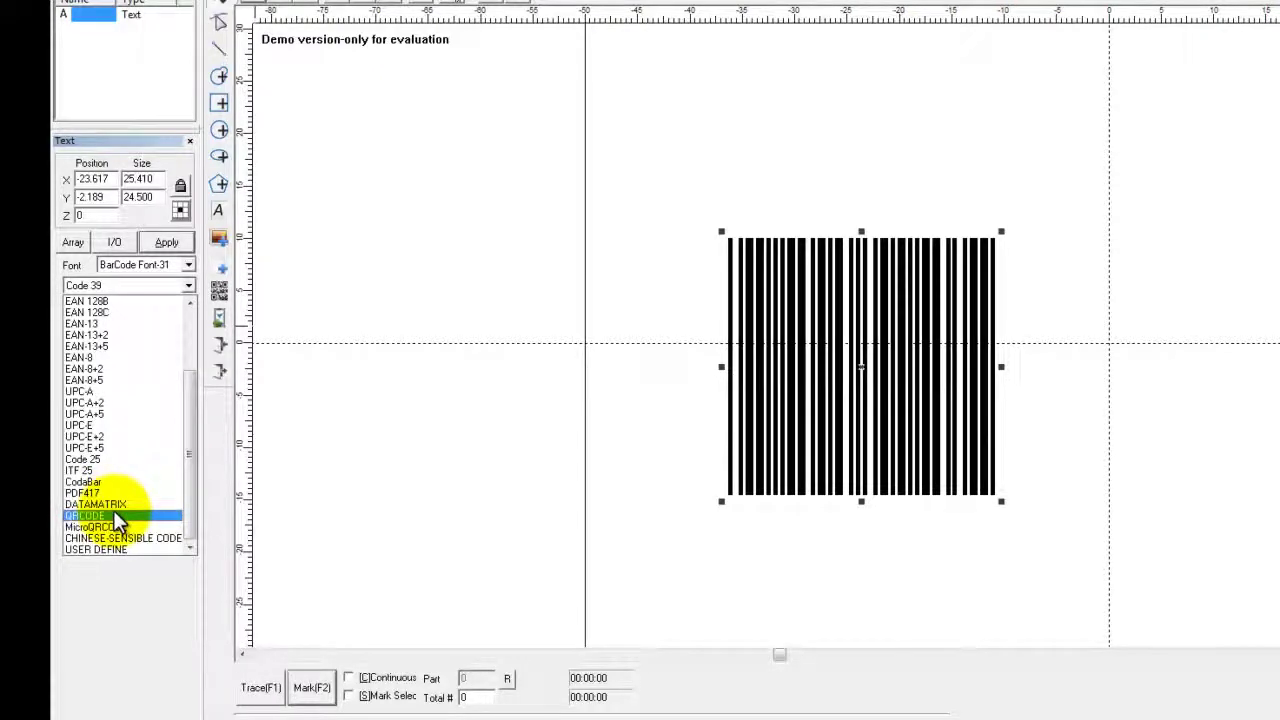
left_click_drag(187, 428, 194, 357)
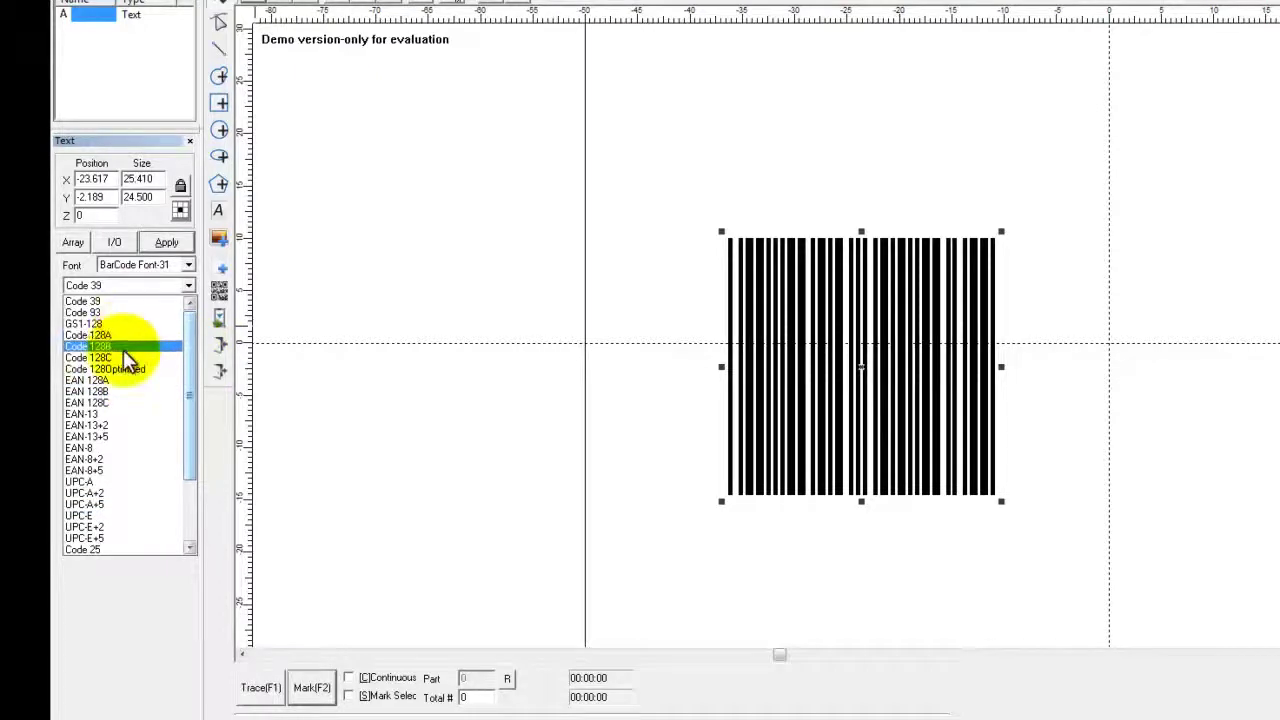
mouse_move(193, 345)
left_mouse_down()
mouse_move(185, 415)
mouse_move(178, 349)
left_mouse_up()
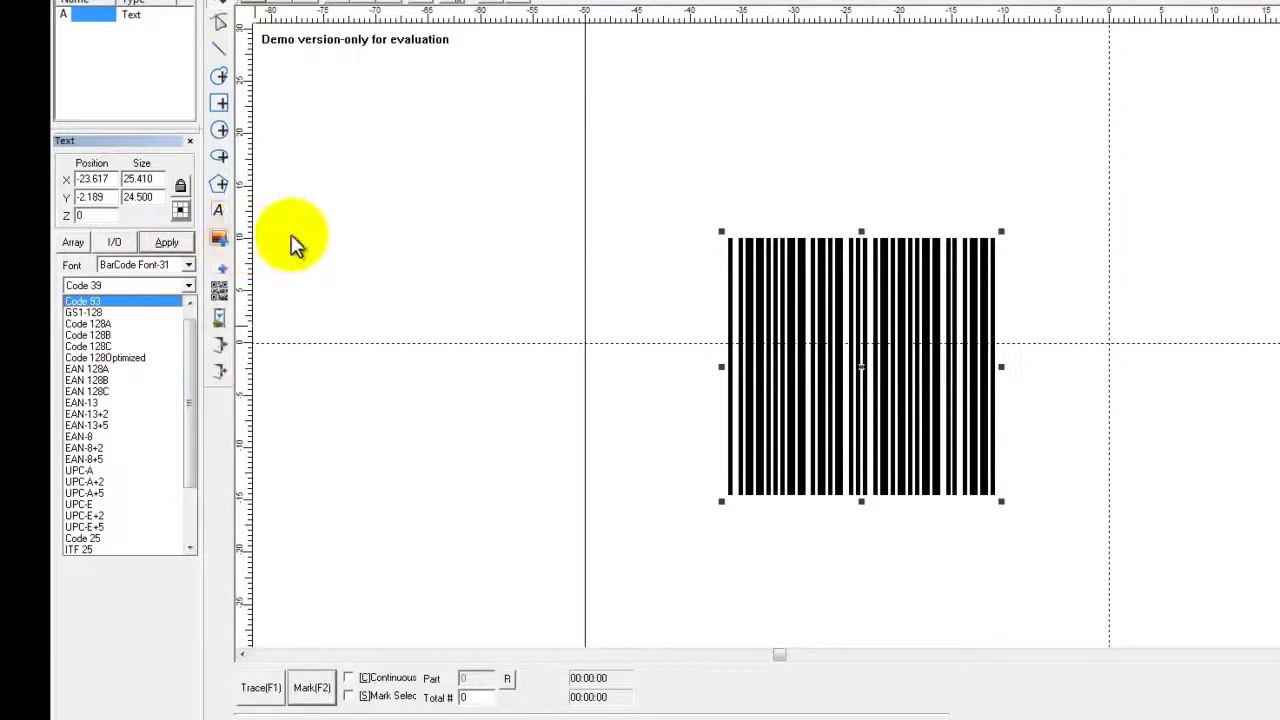
left_click(175, 302)
- Replace the barcode's text with 123456 and apply the change
left_click(86, 370)
left_click_drag(88, 370, 57, 385)
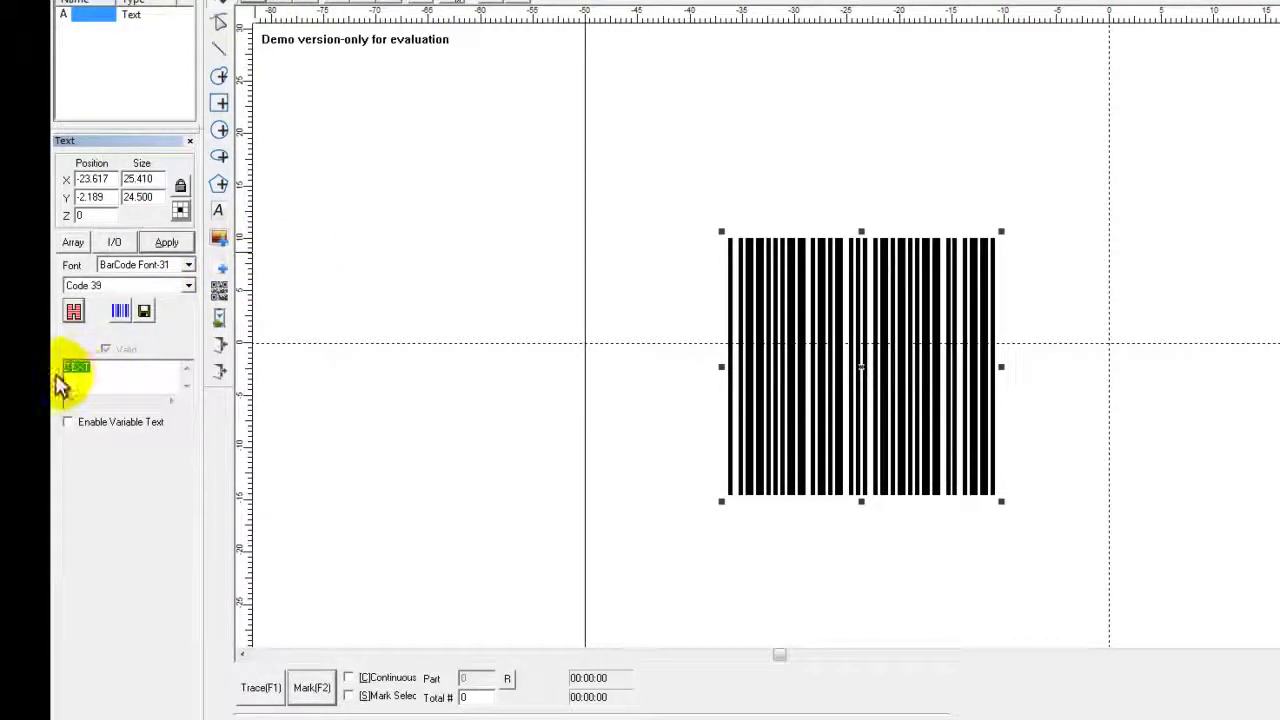
type("123456")
left_click(170, 245)
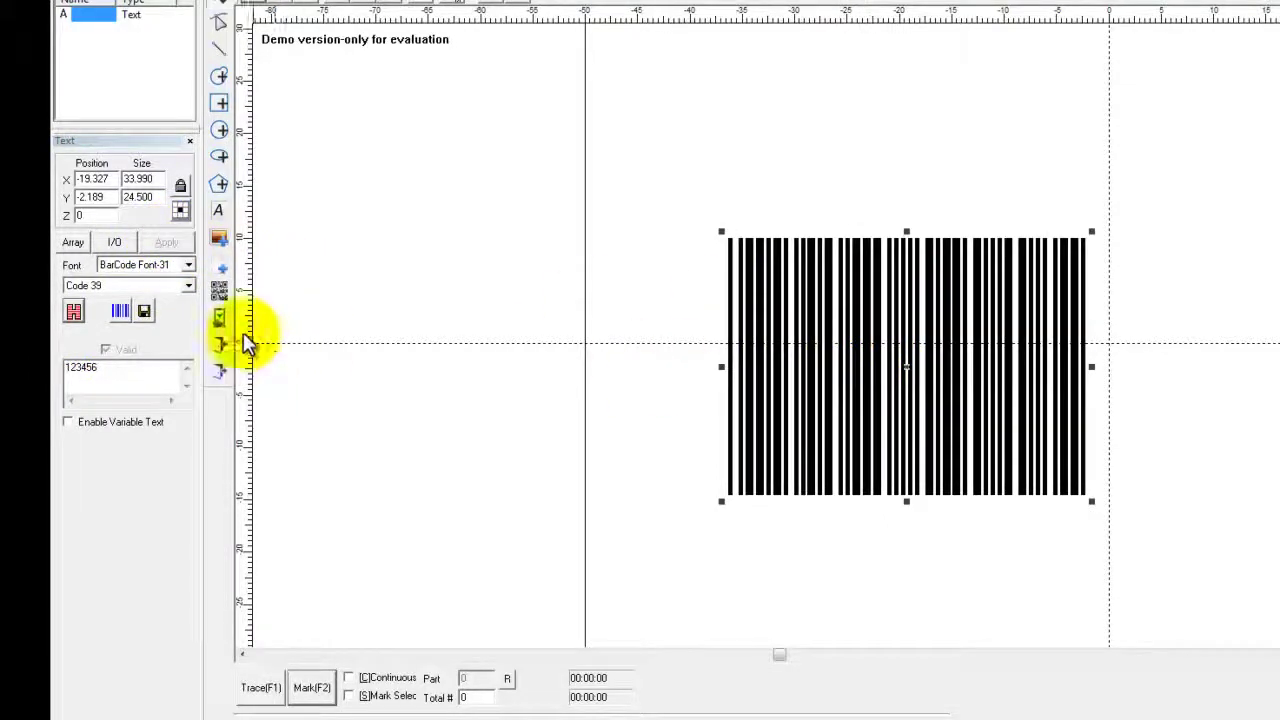
- Change the barcode type to DATAMATRIX, apply it, and enlarge the code proportionally to about 18.5 x 18.5 mm
left_click(188, 286)
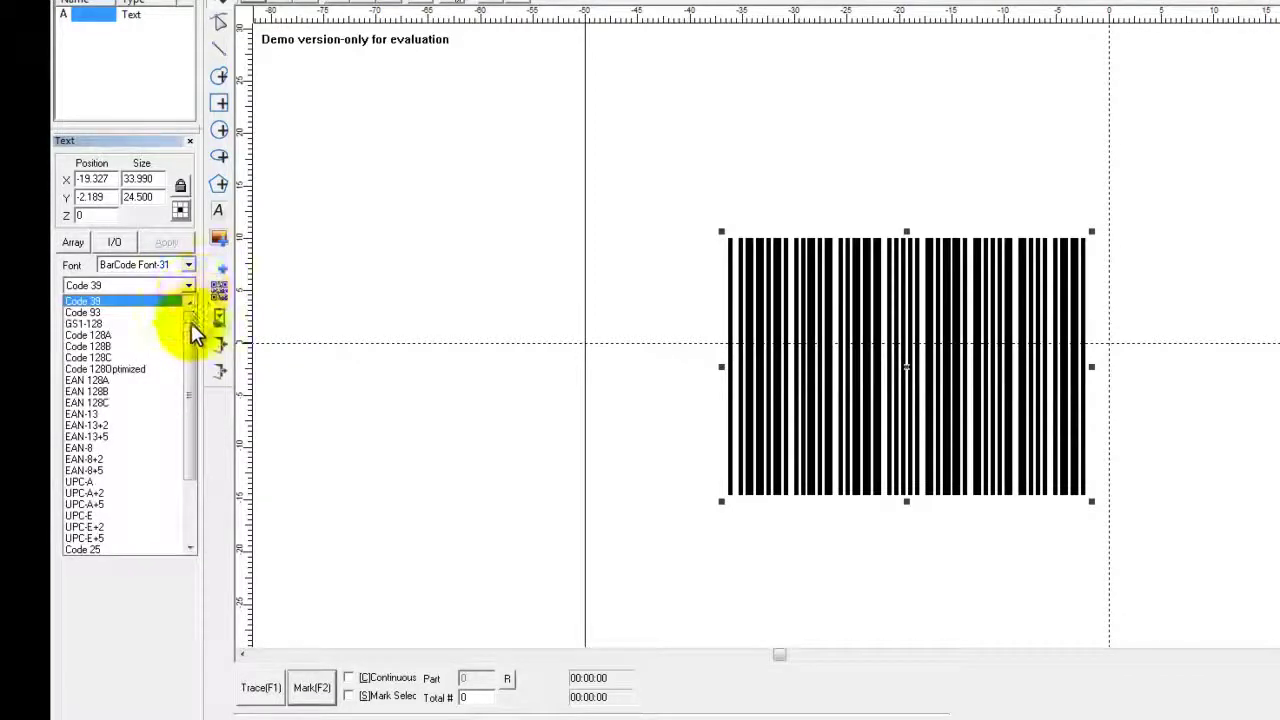
left_click_drag(191, 323, 189, 381)
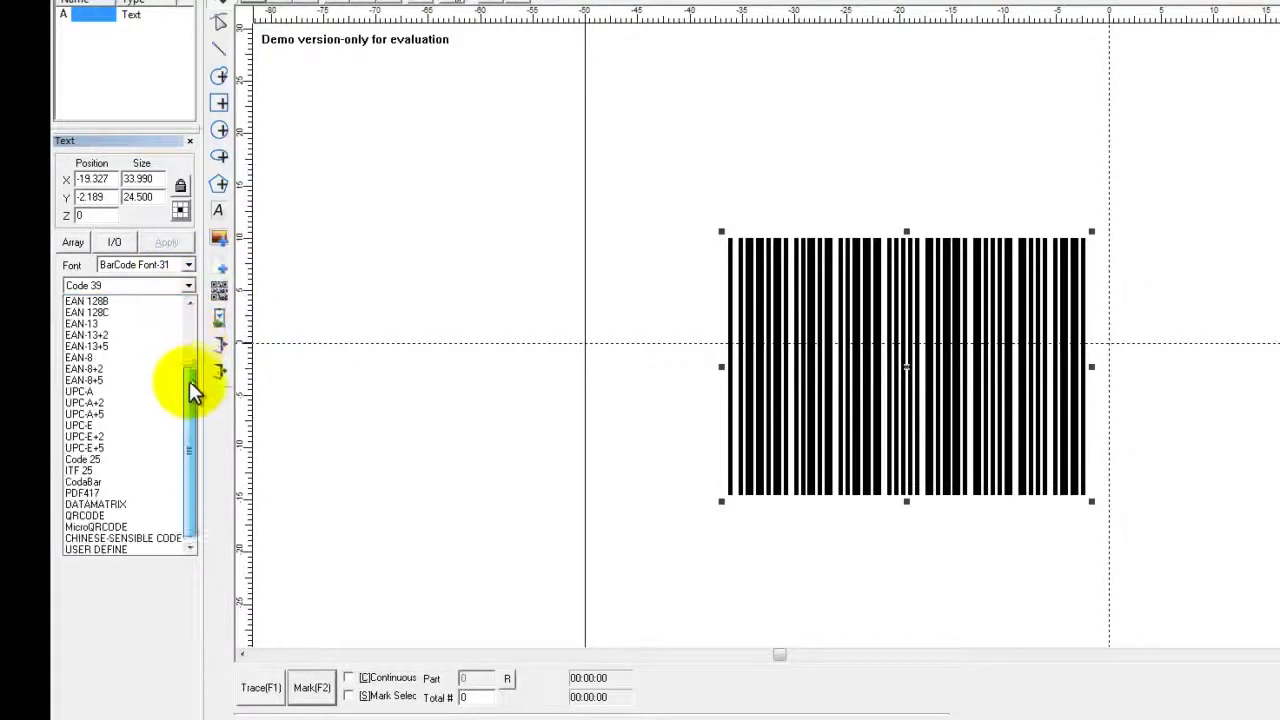
left_click(105, 507)
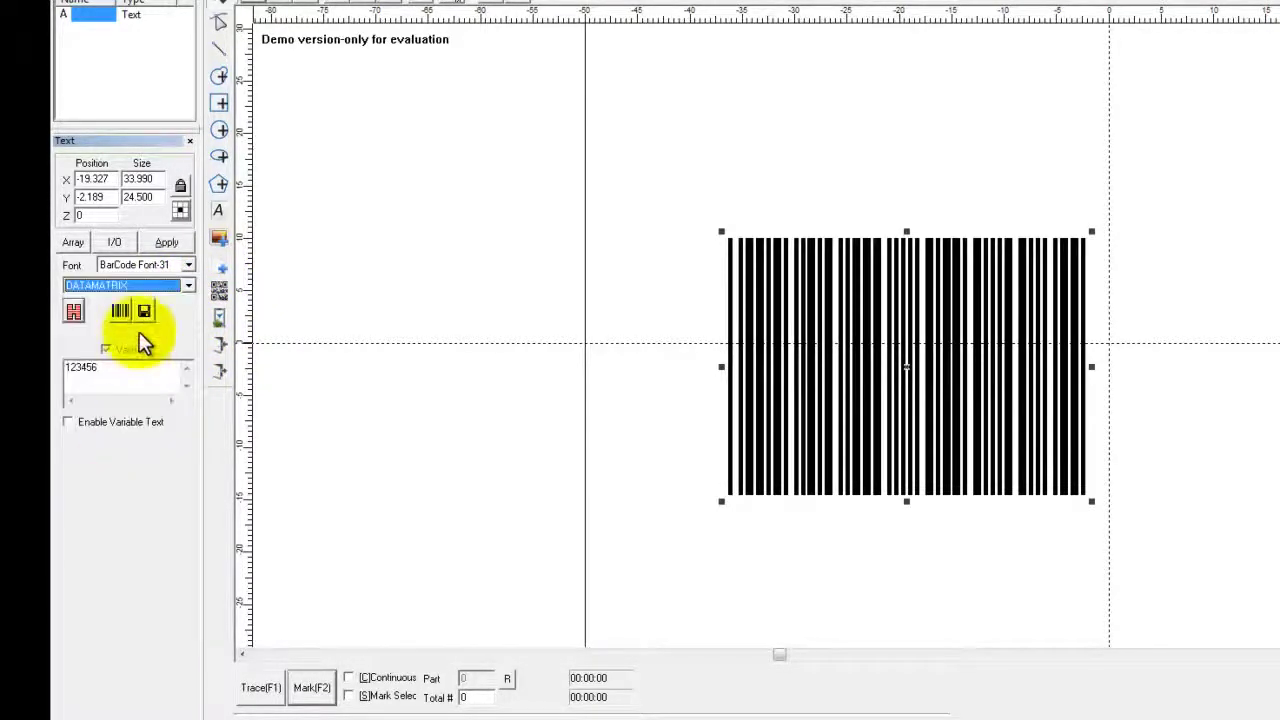
left_click(165, 242)
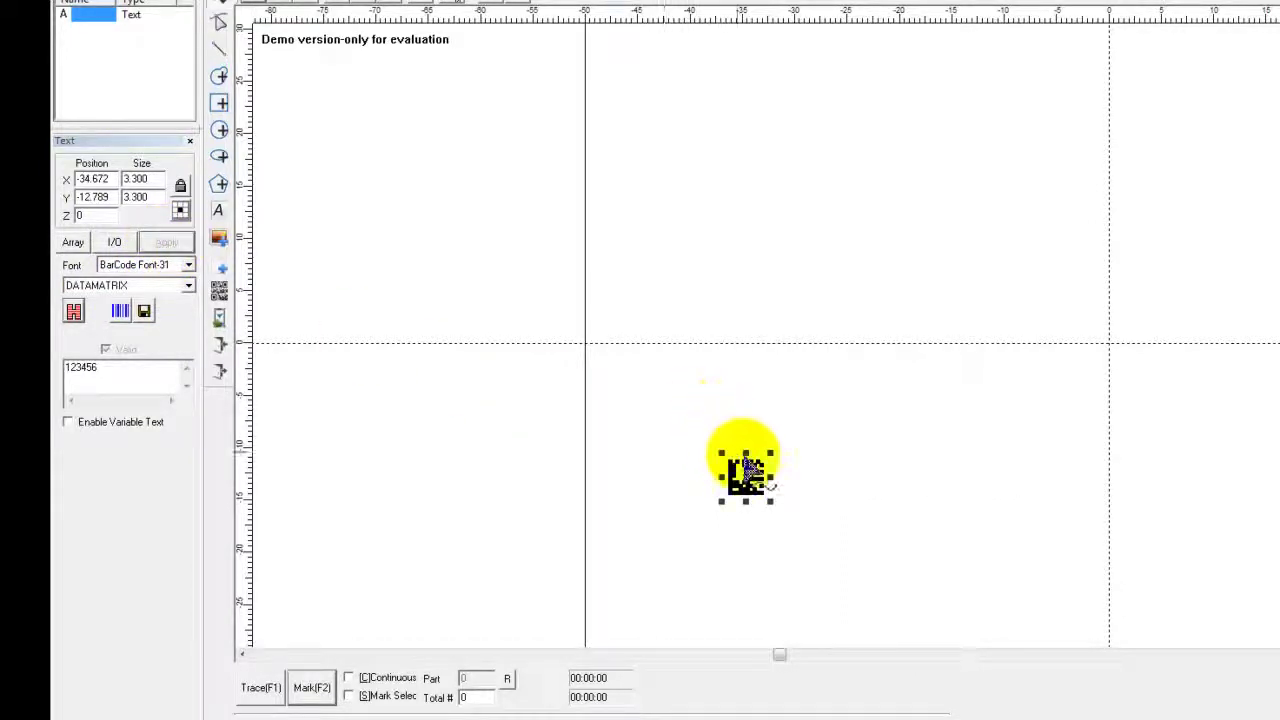
left_click_drag(773, 453, 1006, 280)
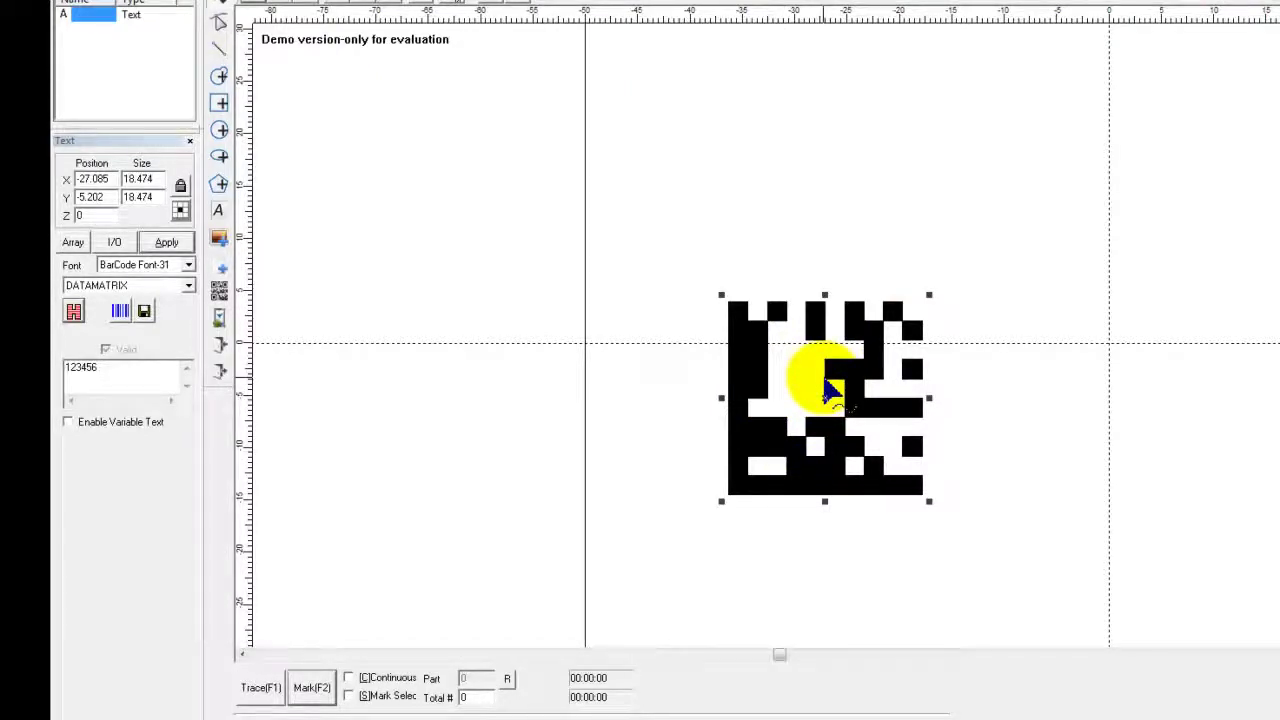
- In the barcode settings, extend the Data Matrix text to 12345678 and set the matrix size to 12 x 26
left_click(121, 313)
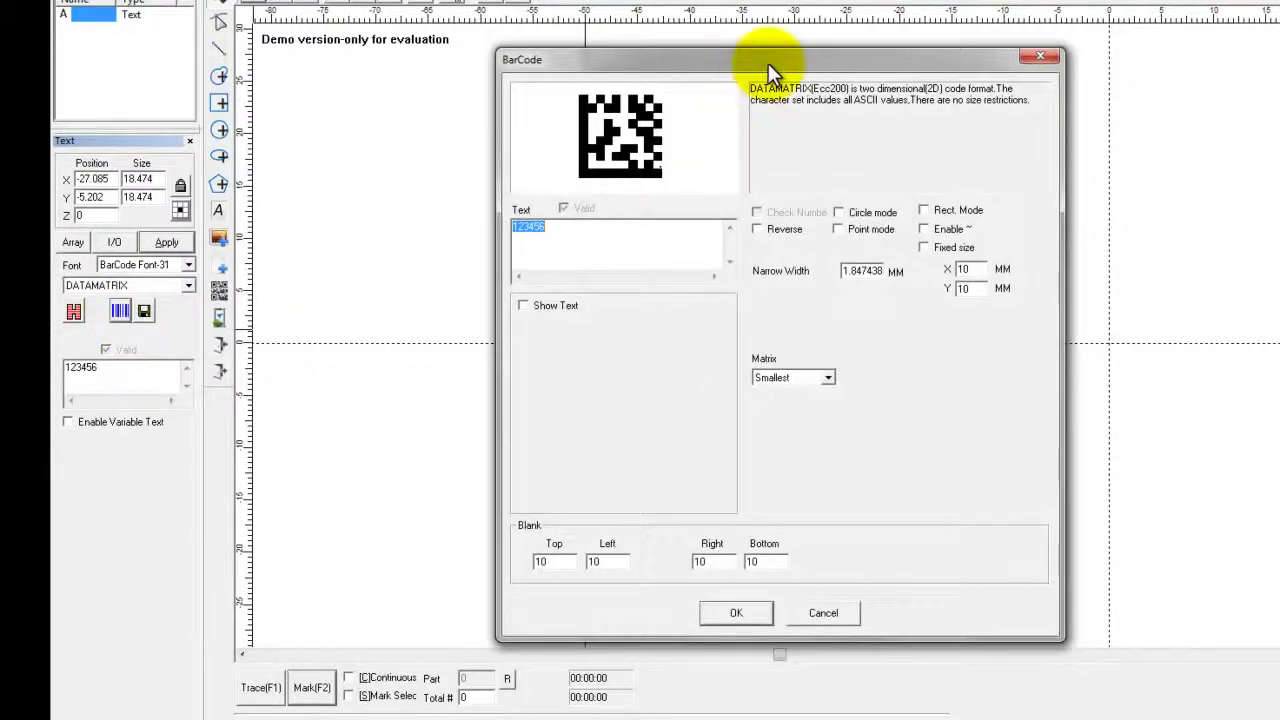
left_click_drag(768, 63, 710, 45)
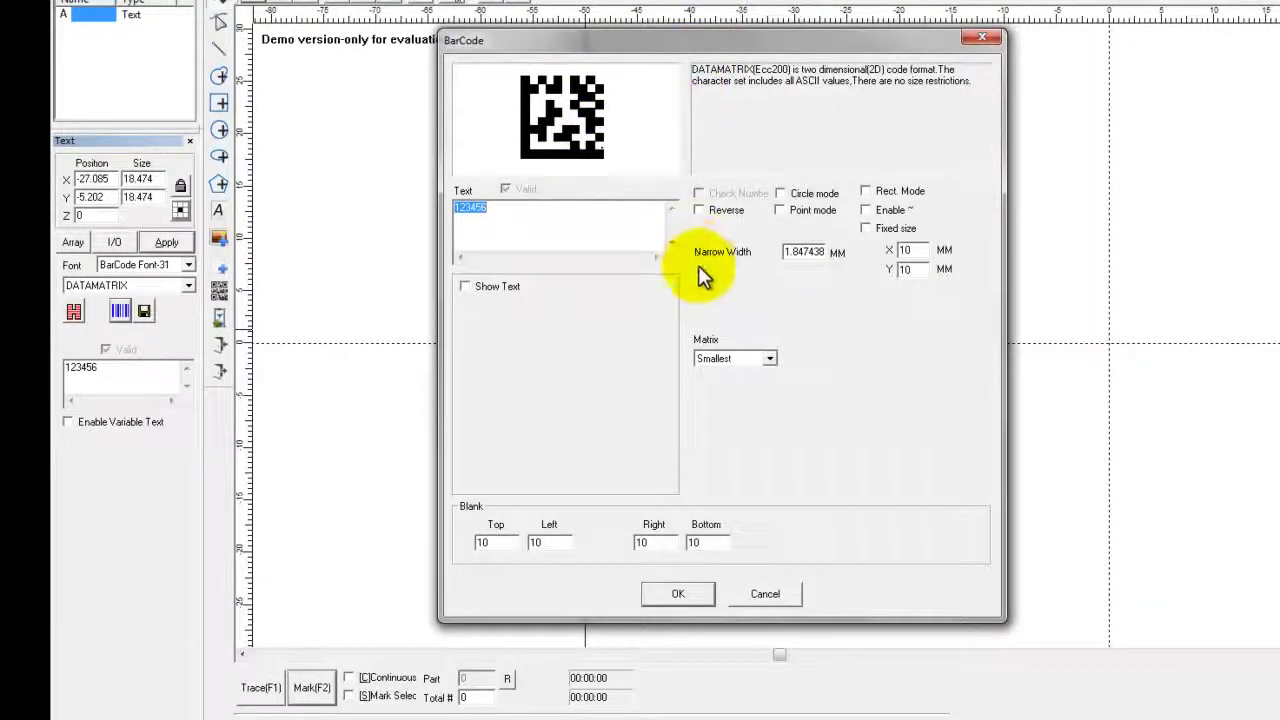
left_click(490, 213)
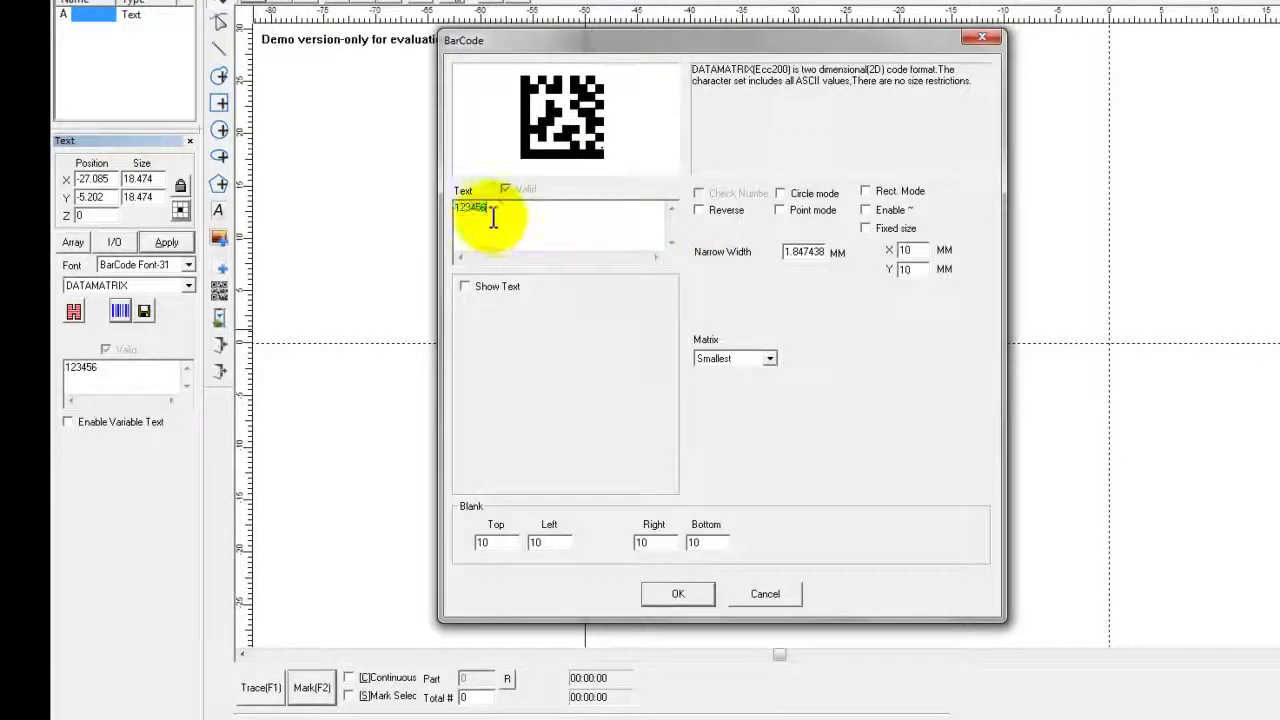
left_click_drag(477, 222, 488, 215)
type("78")
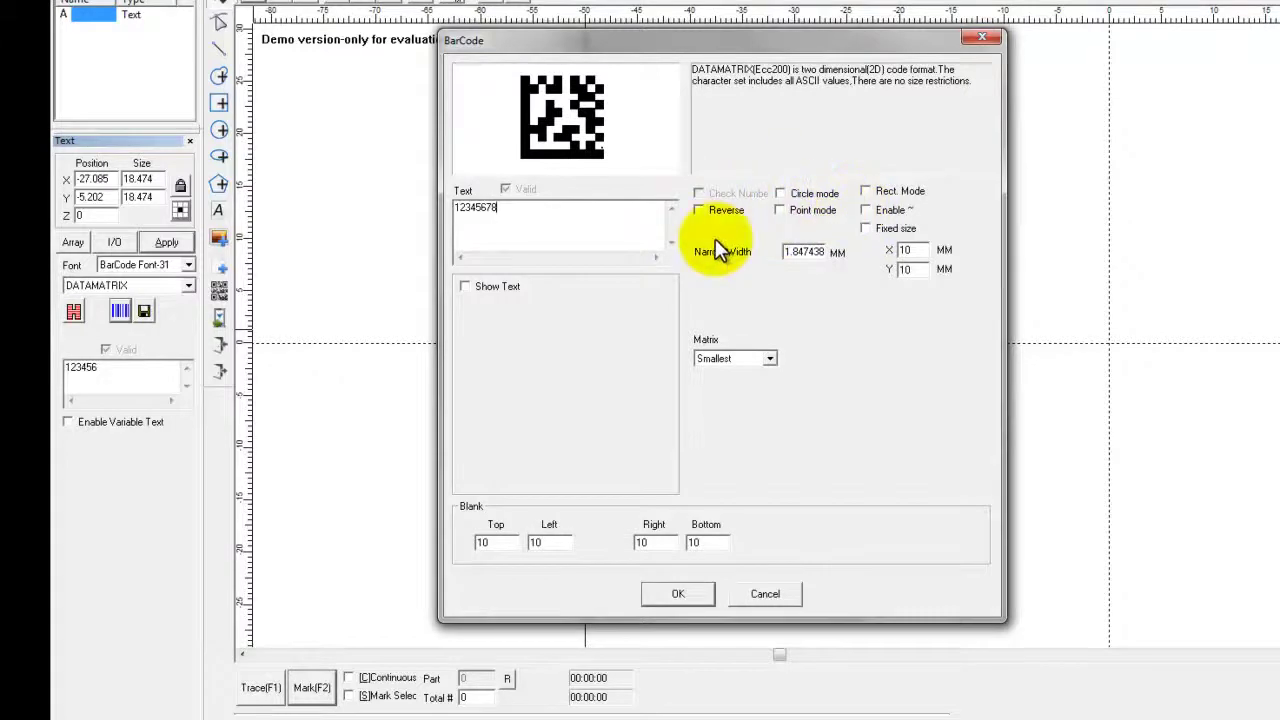
left_click(769, 358)
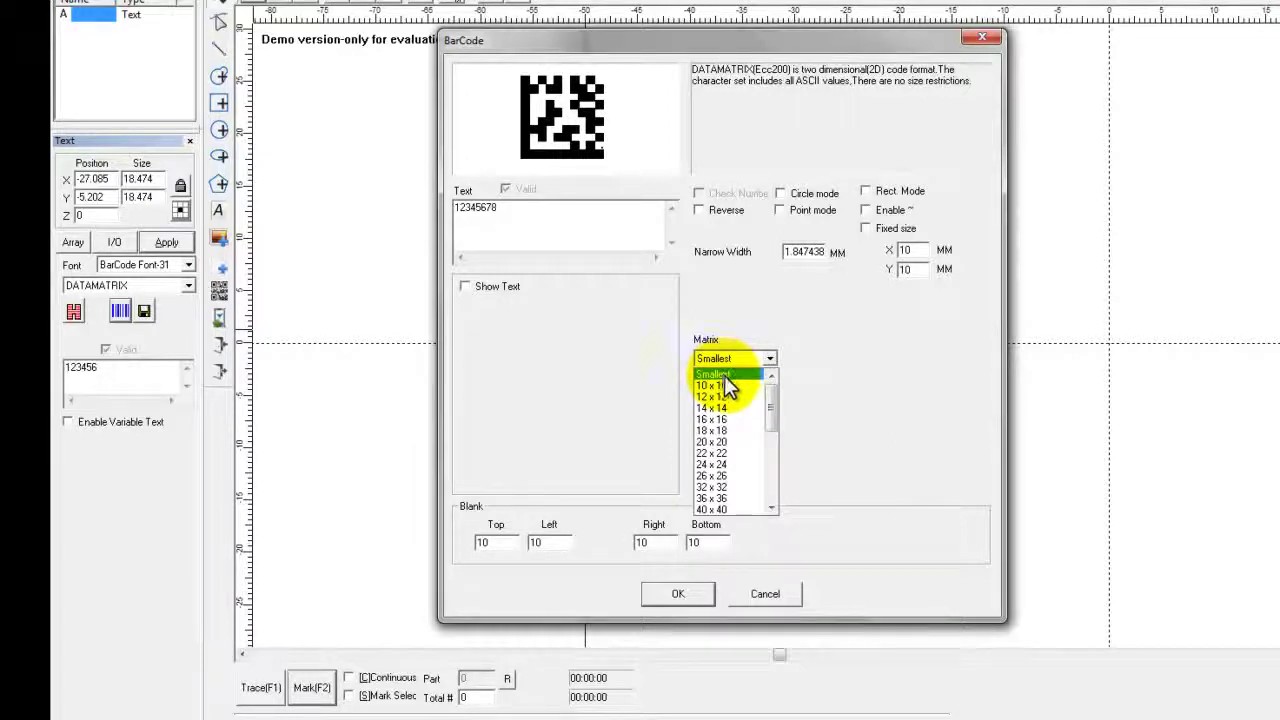
left_click_drag(770, 410, 764, 480)
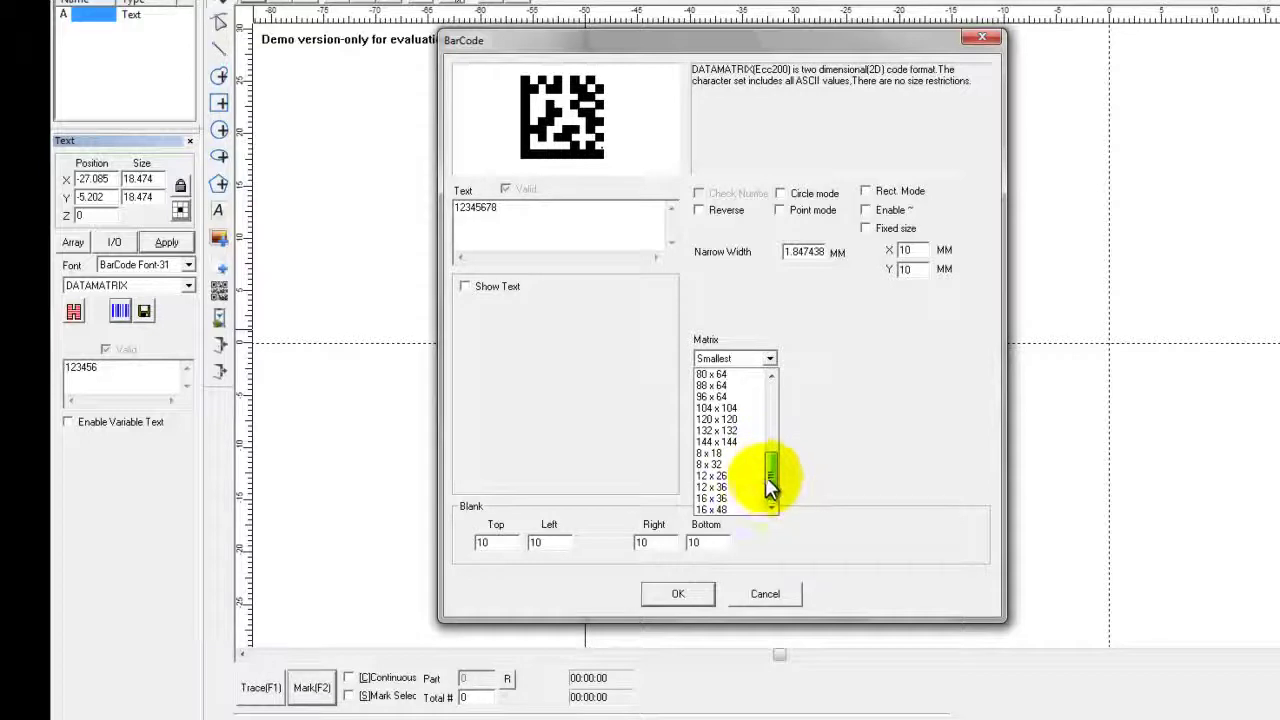
left_click(735, 476)
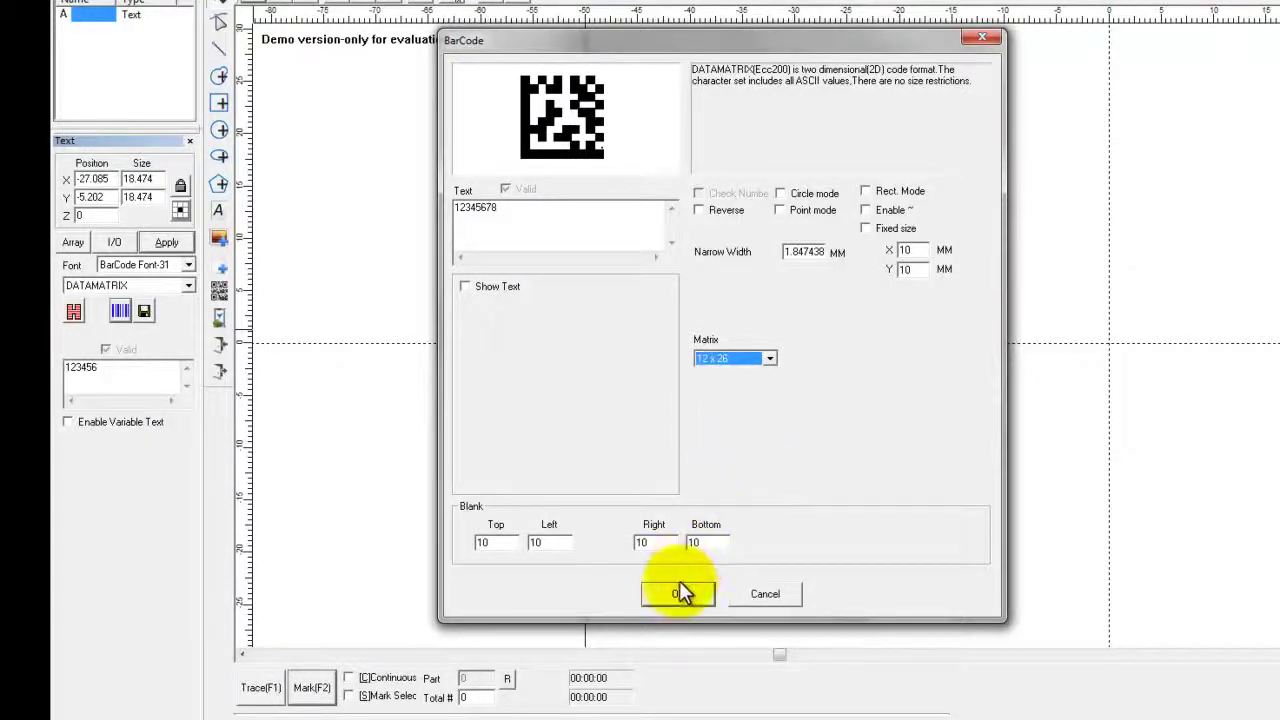
left_click(679, 592)
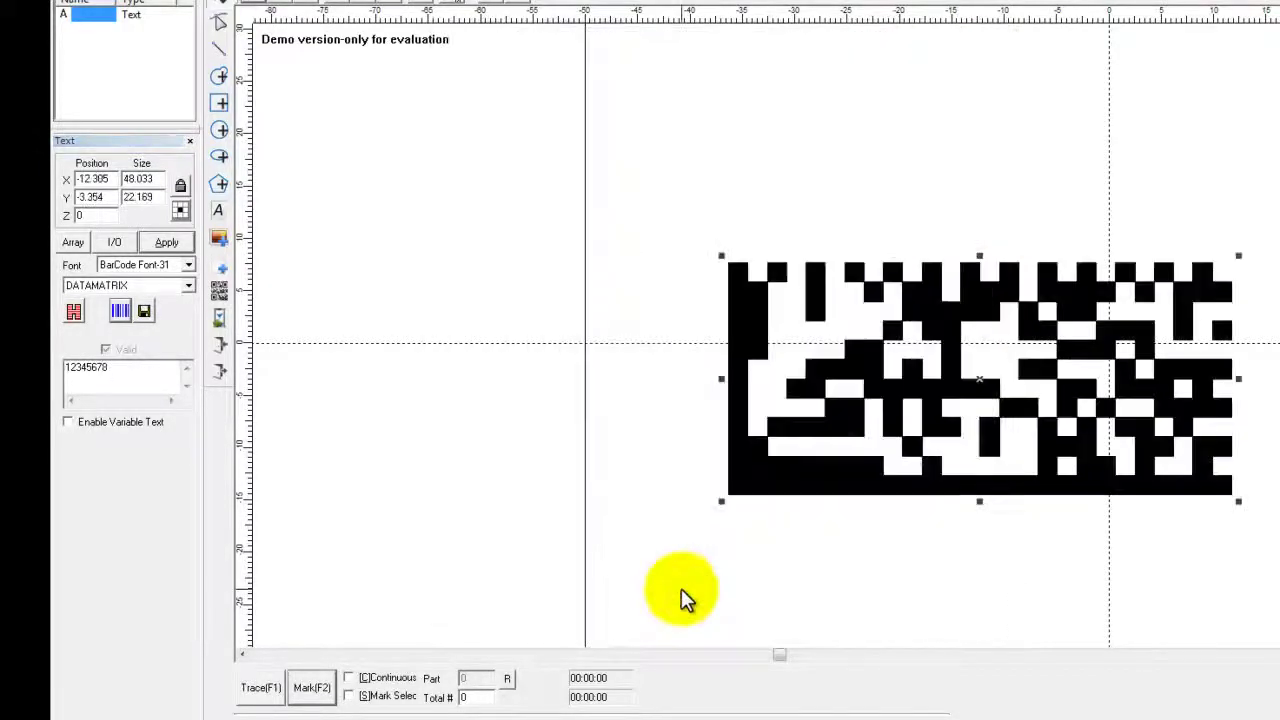
- Change the Data Matrix code's matrix size to 16 x 16 in the barcode settings
left_click(120, 311)
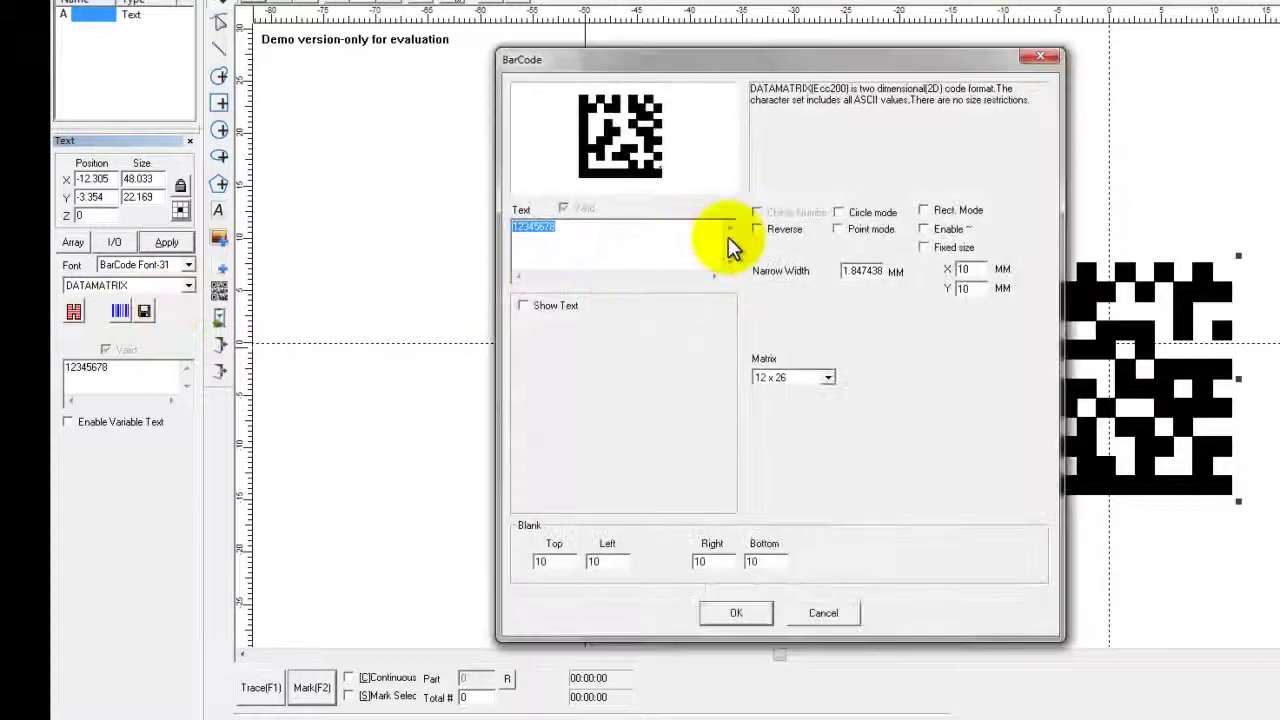
left_click(826, 378)
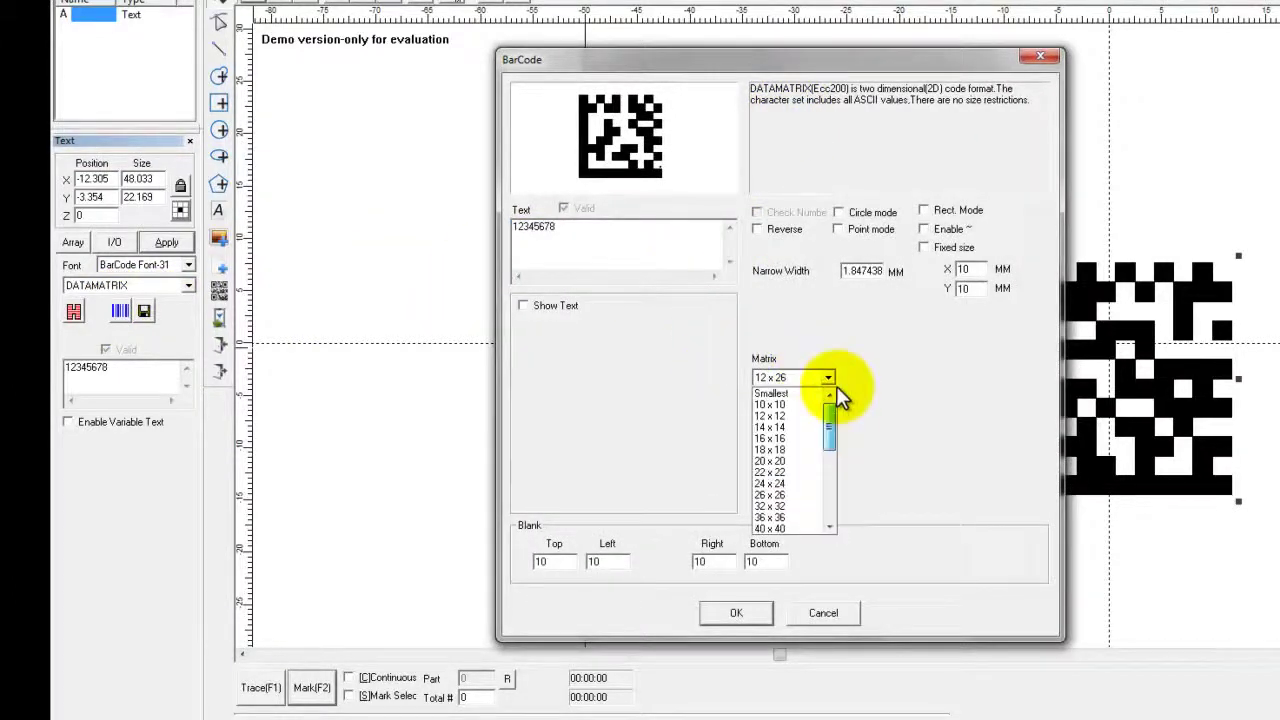
left_click(783, 436)
left_click(736, 613)
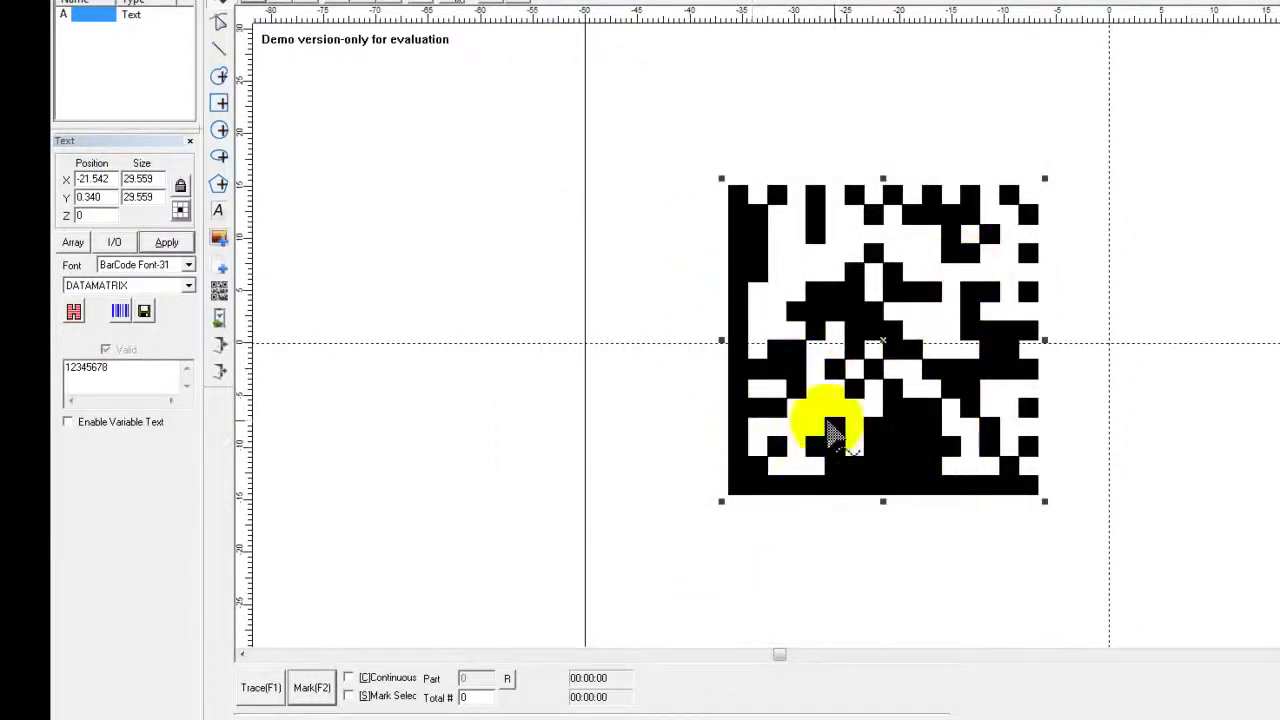
- Enable the Reverse option for the Data Matrix code in its barcode settings
left_click(121, 312)
left_click_drag(794, 63, 513, 56)
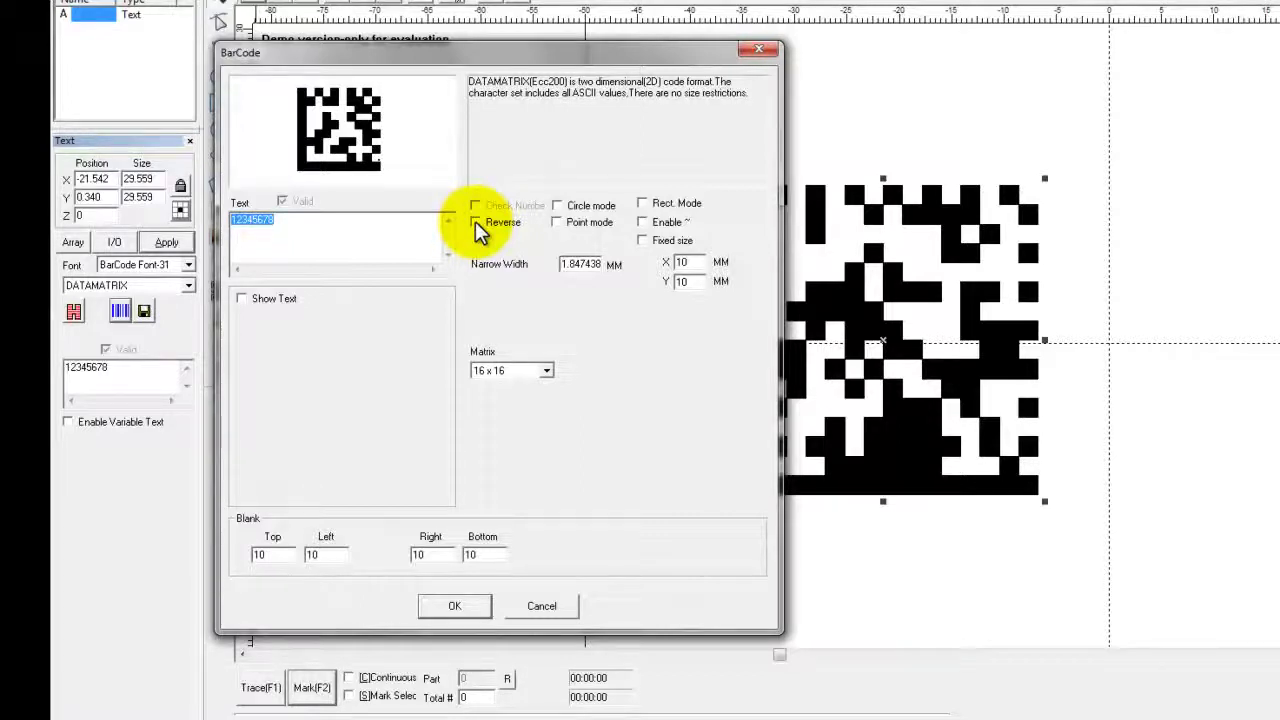
left_click(475, 222)
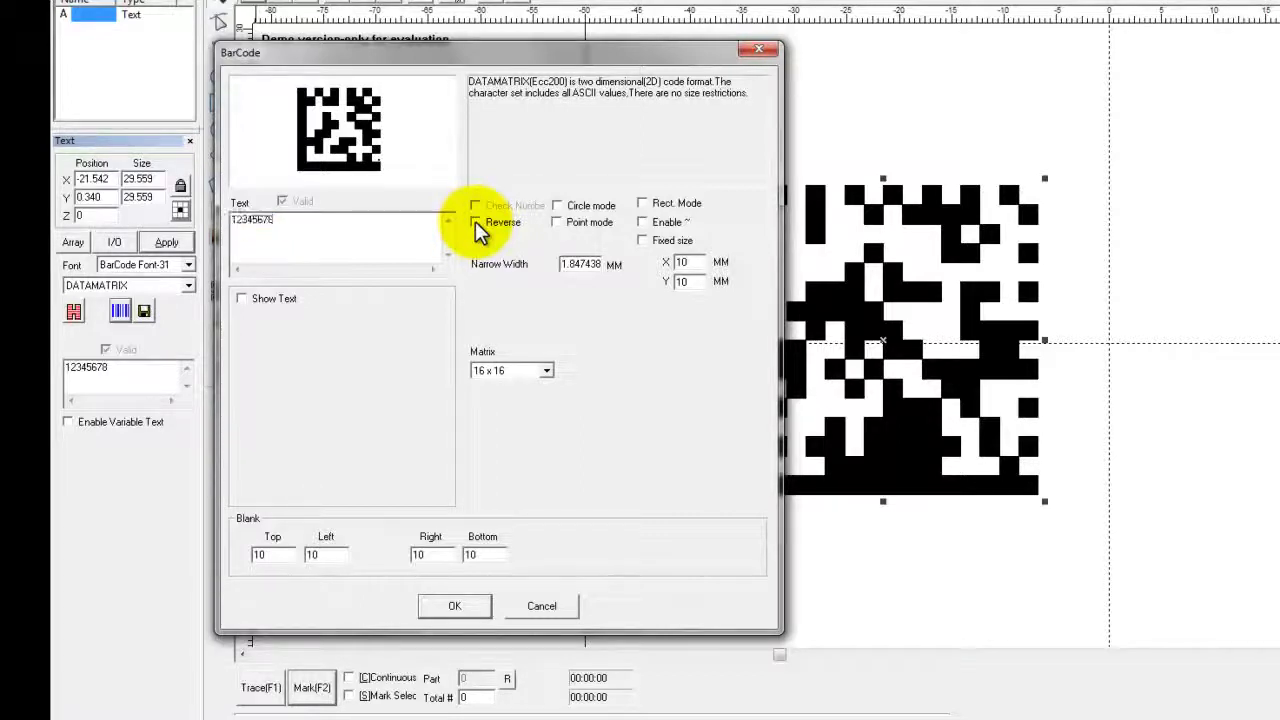
- Set the code's top, left, right and bottom blank margins to 4 and confirm the barcode settings
double_click(257, 557)
type("4")
double_click(316, 555)
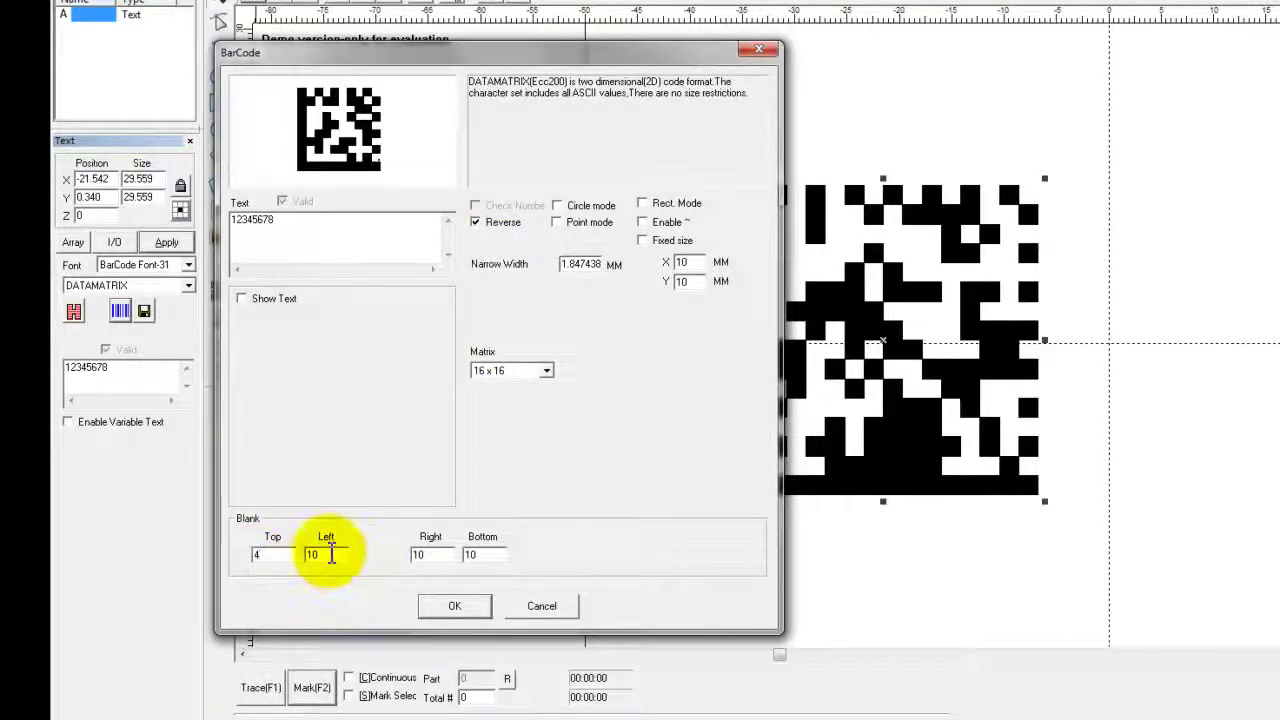
type("4")
double_click(418, 555)
type("4")
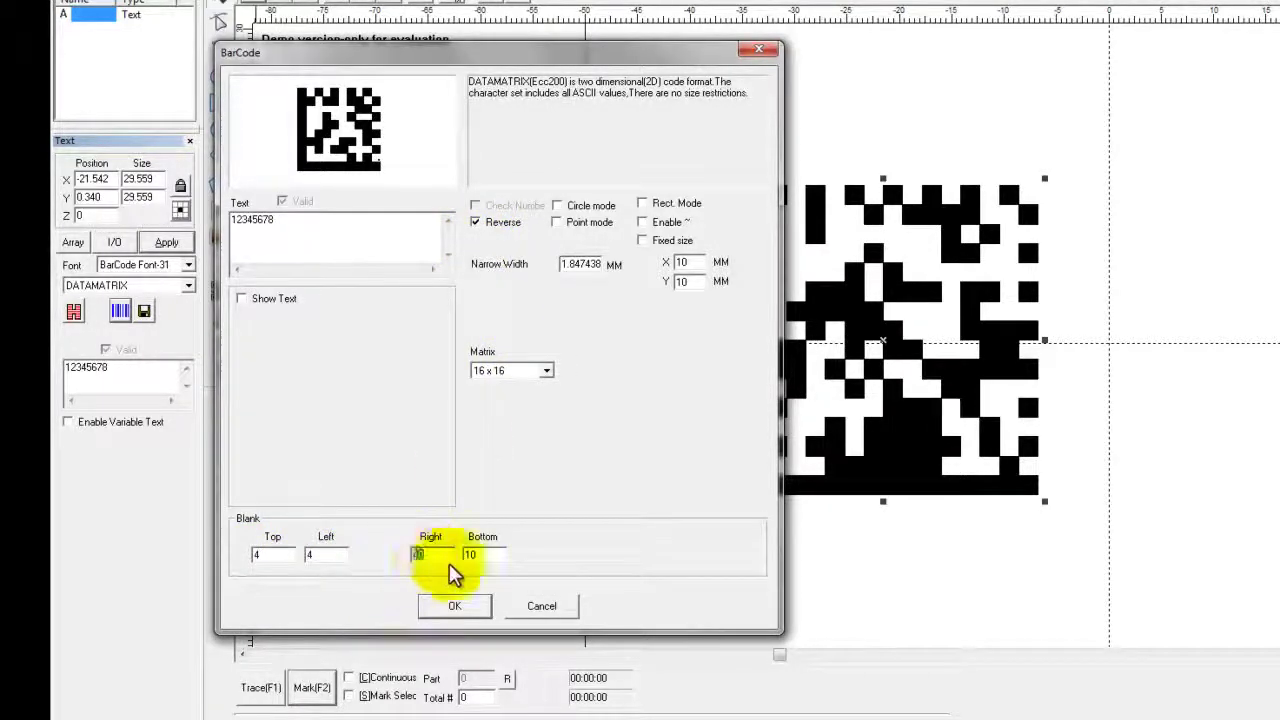
double_click(477, 555)
type("4")
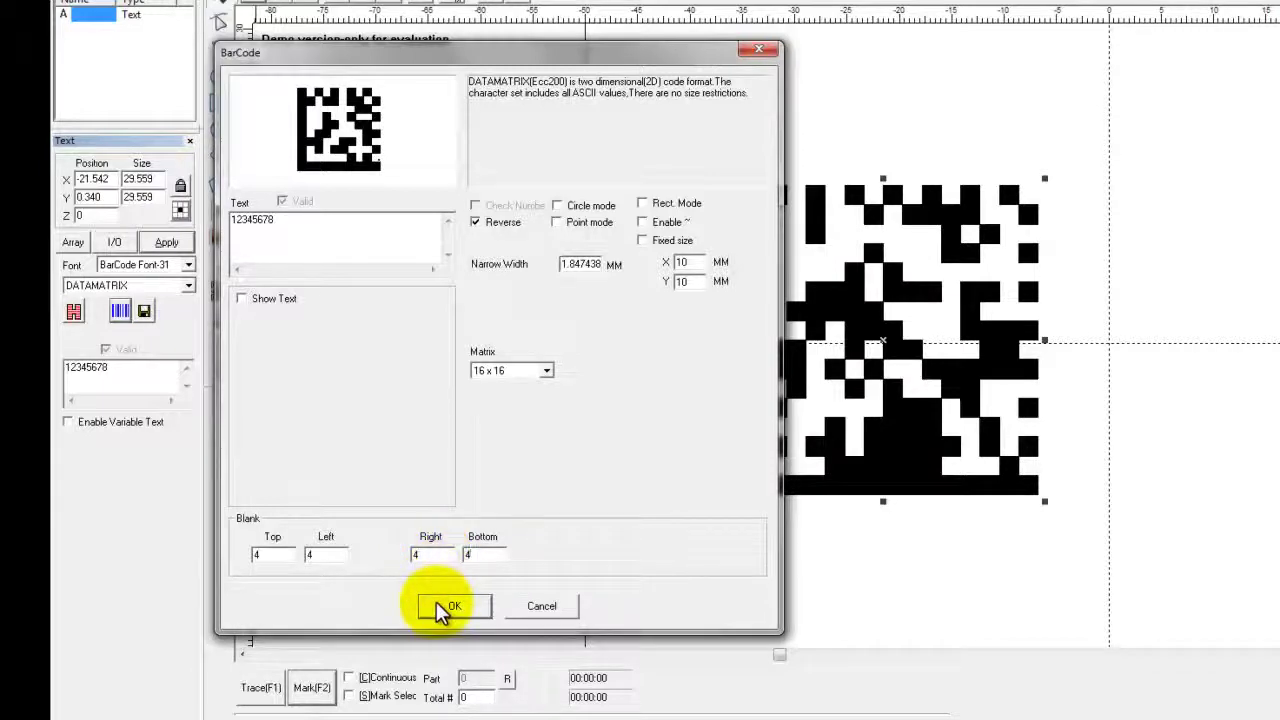
left_click(442, 605)
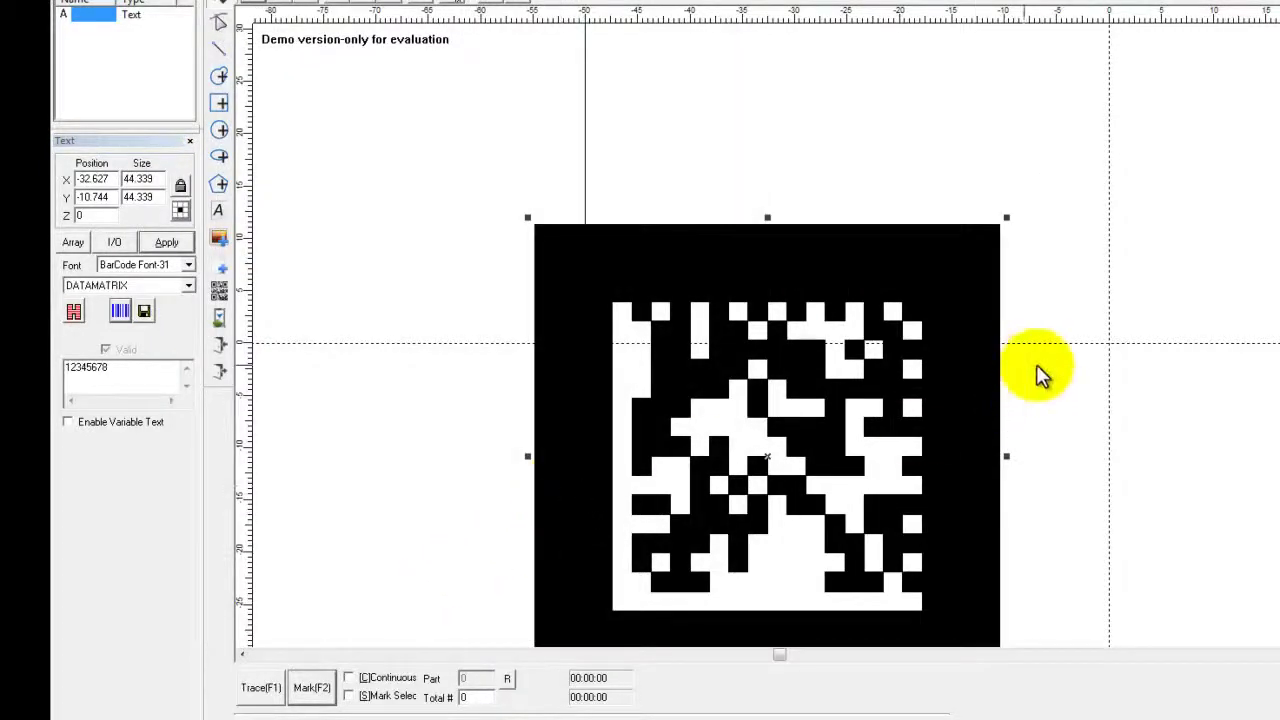
middle_click_drag(1137, 506, 1121, 435)
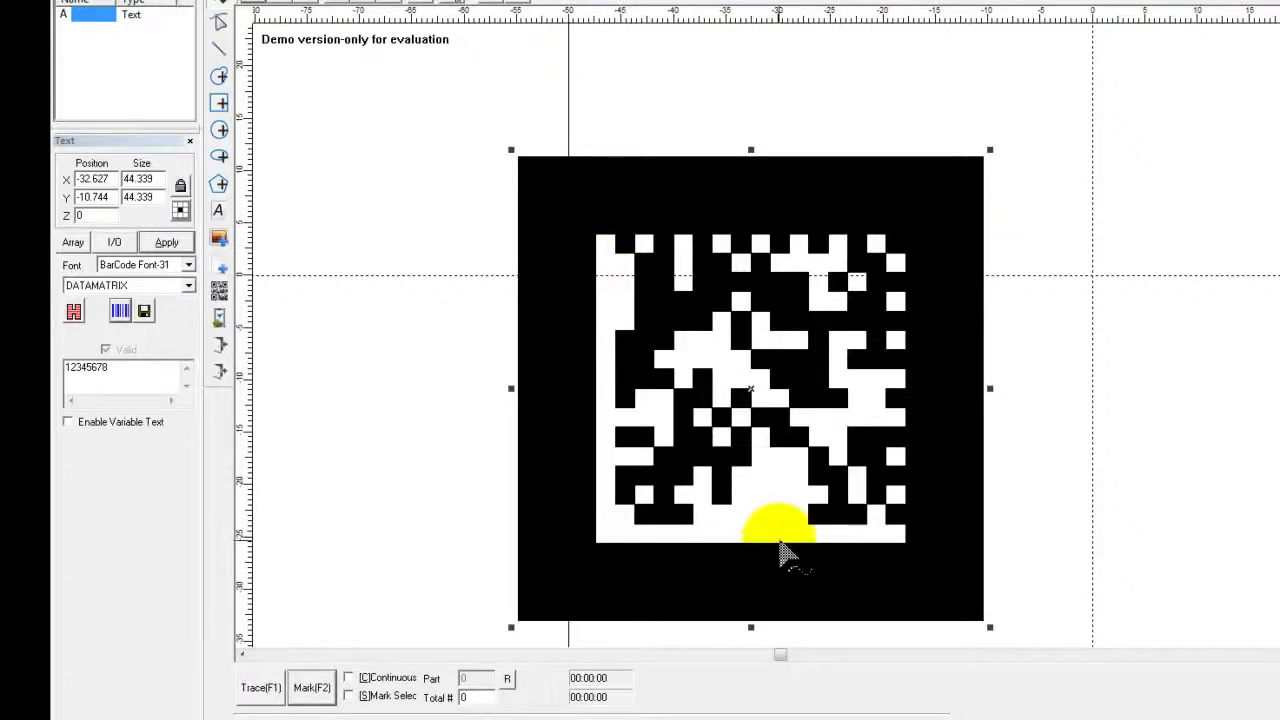
- Turn off Reverse for the Data Matrix code and enable Show Text in its barcode settings
left_click(119, 311)
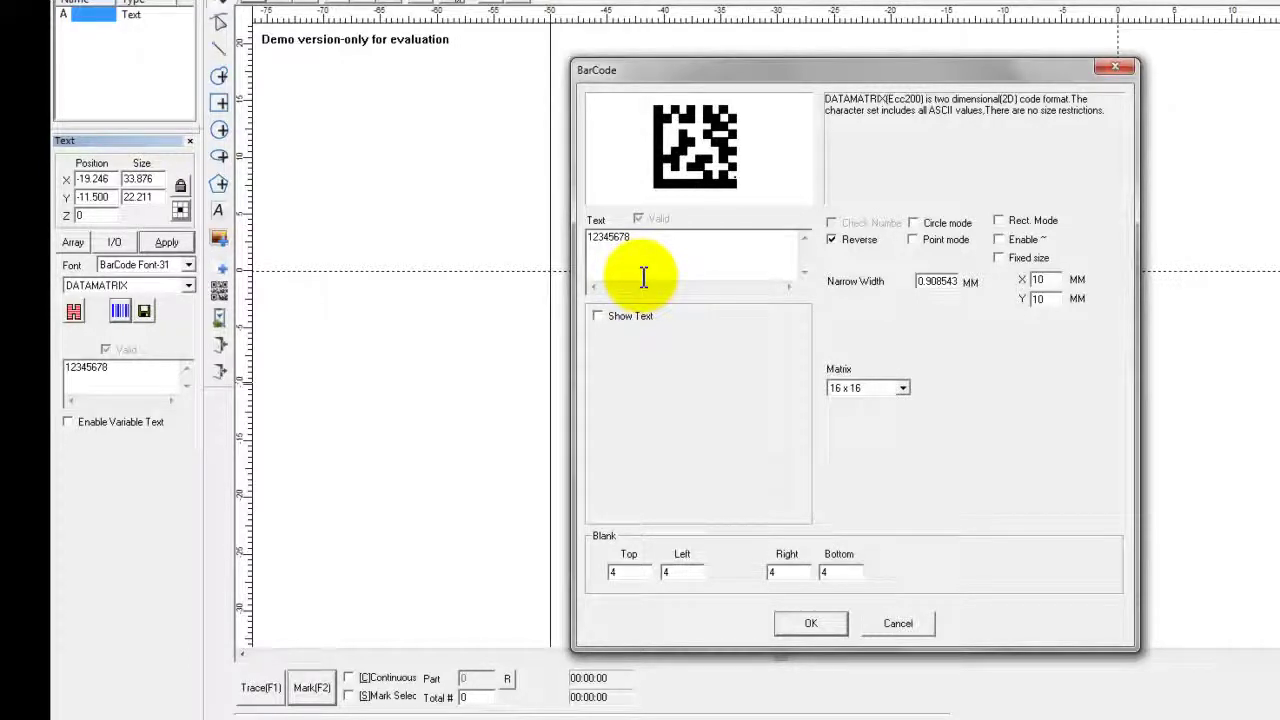
left_click(831, 240)
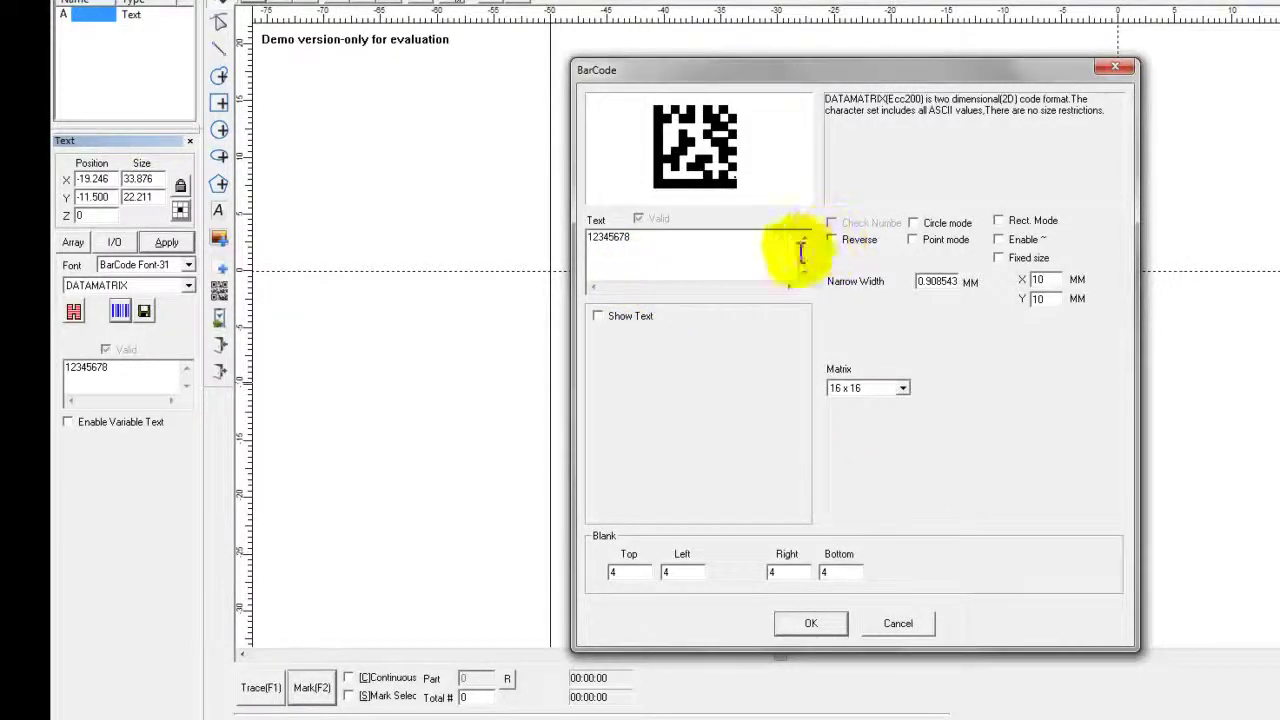
left_click(597, 316)
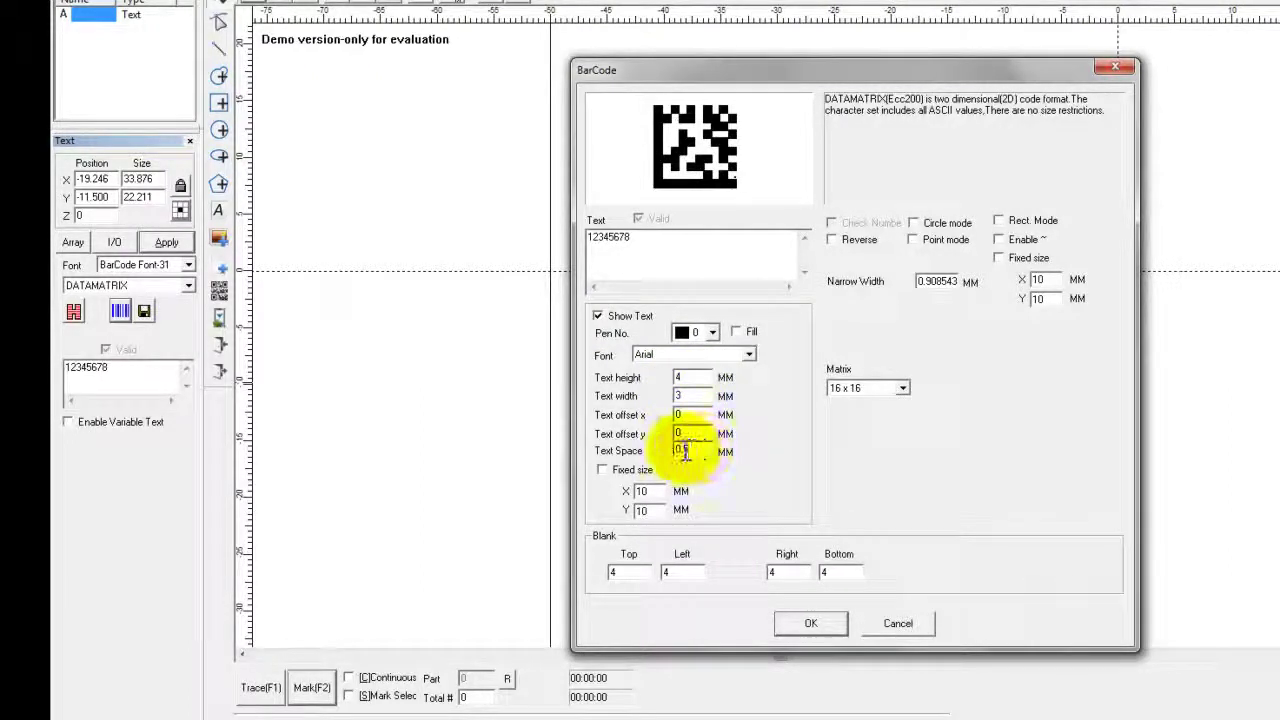
left_click(808, 623)
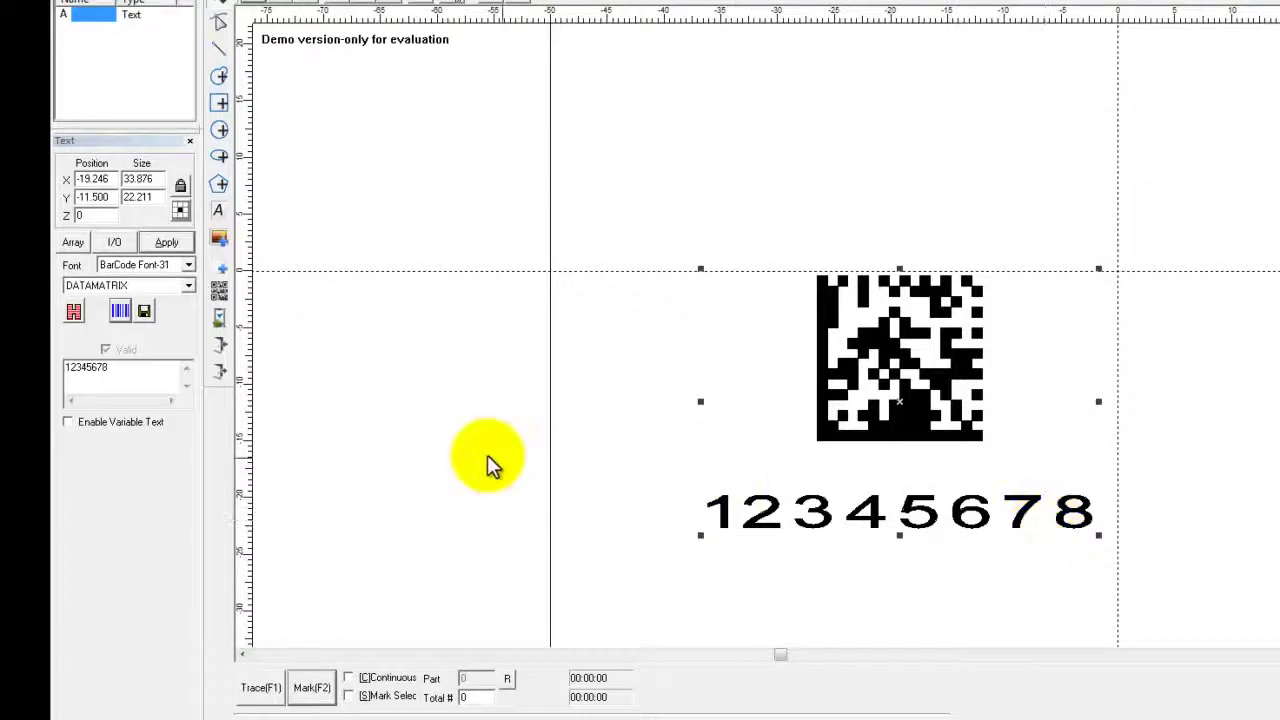
- Turn off Show Text and enable Circle mode for the Data Matrix code
left_click(122, 314)
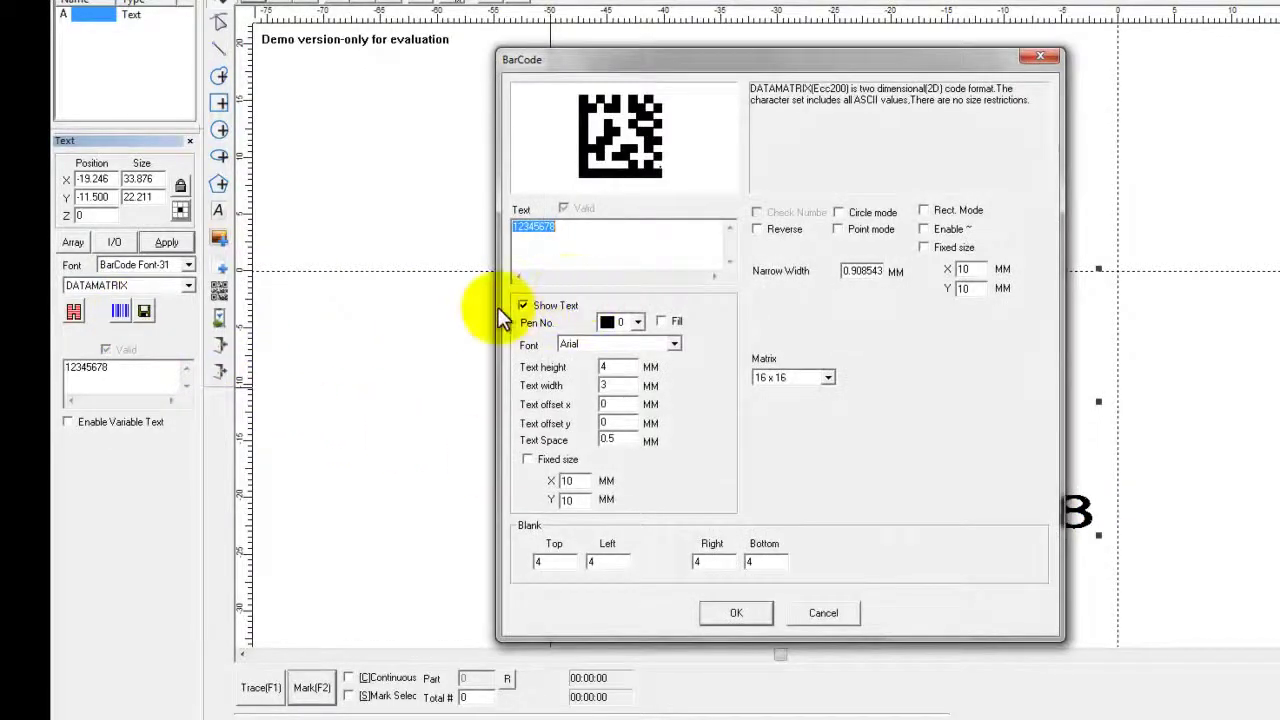
left_click(523, 305)
left_click_drag(838, 57, 832, 55)
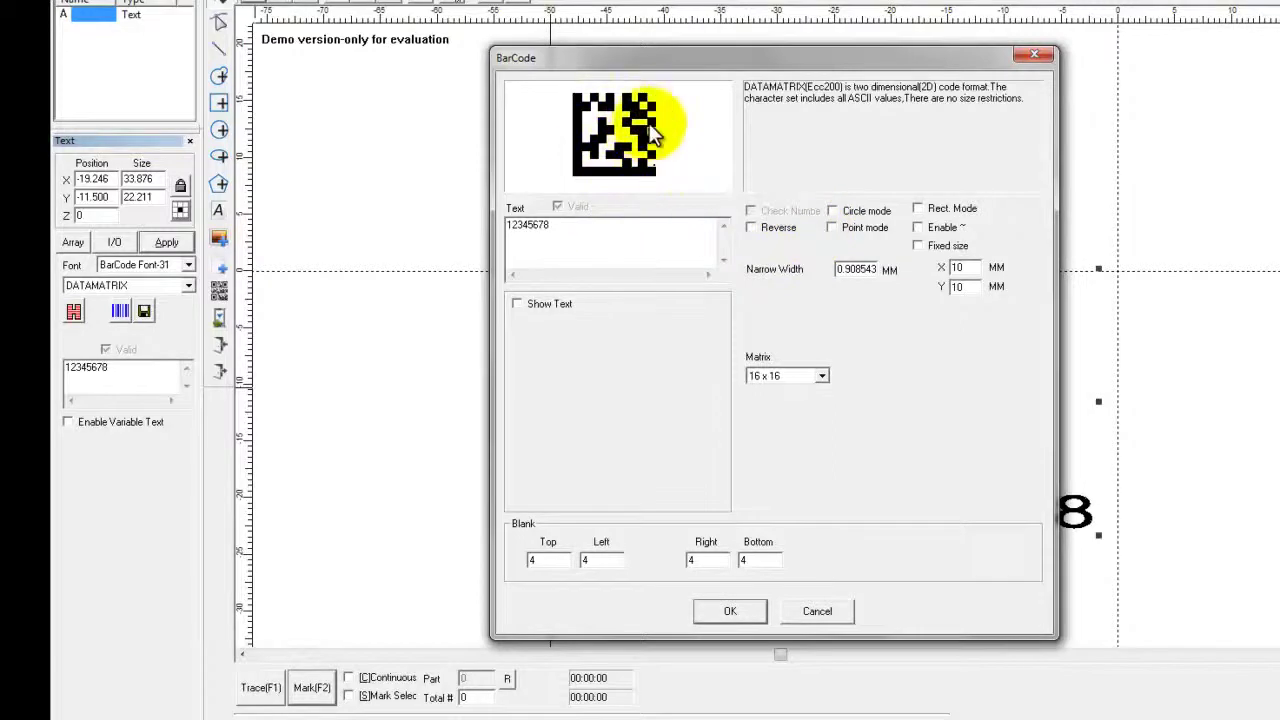
left_click(832, 211)
left_click(732, 612)
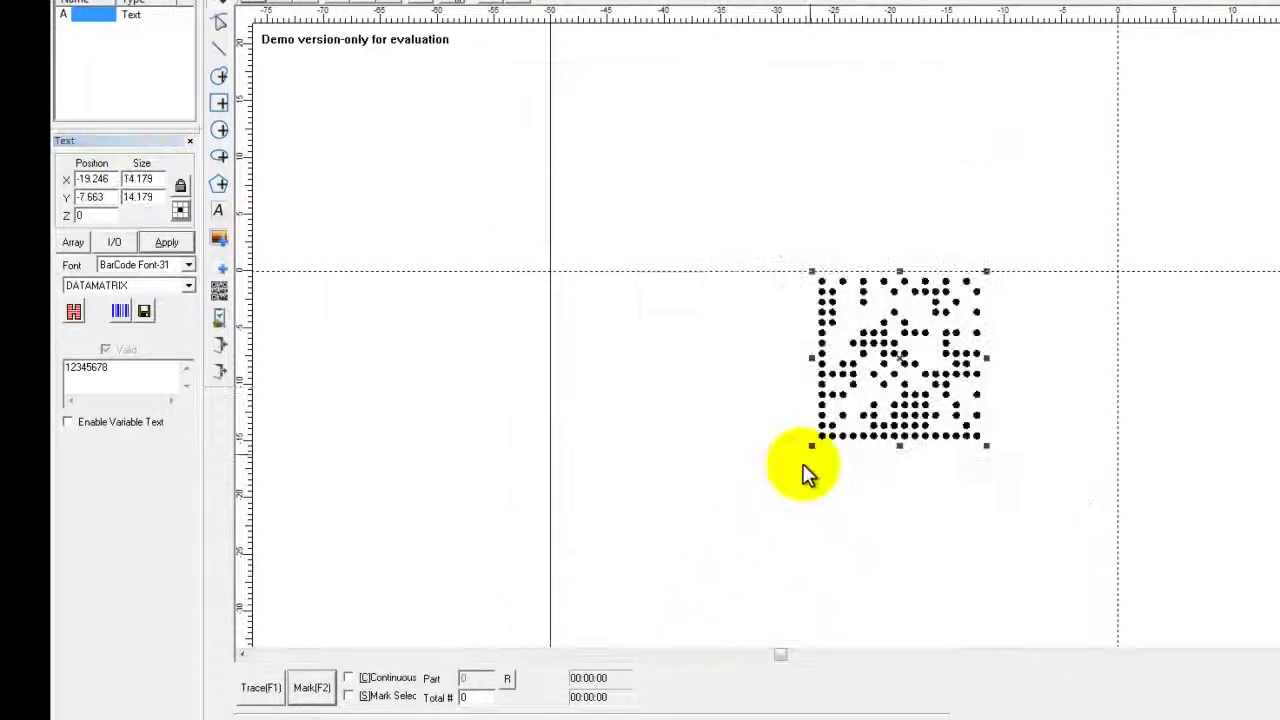
- Switch the Data Matrix code from Circle mode to Point mode in its barcode settings
scroll(870, 388, "up", 2)
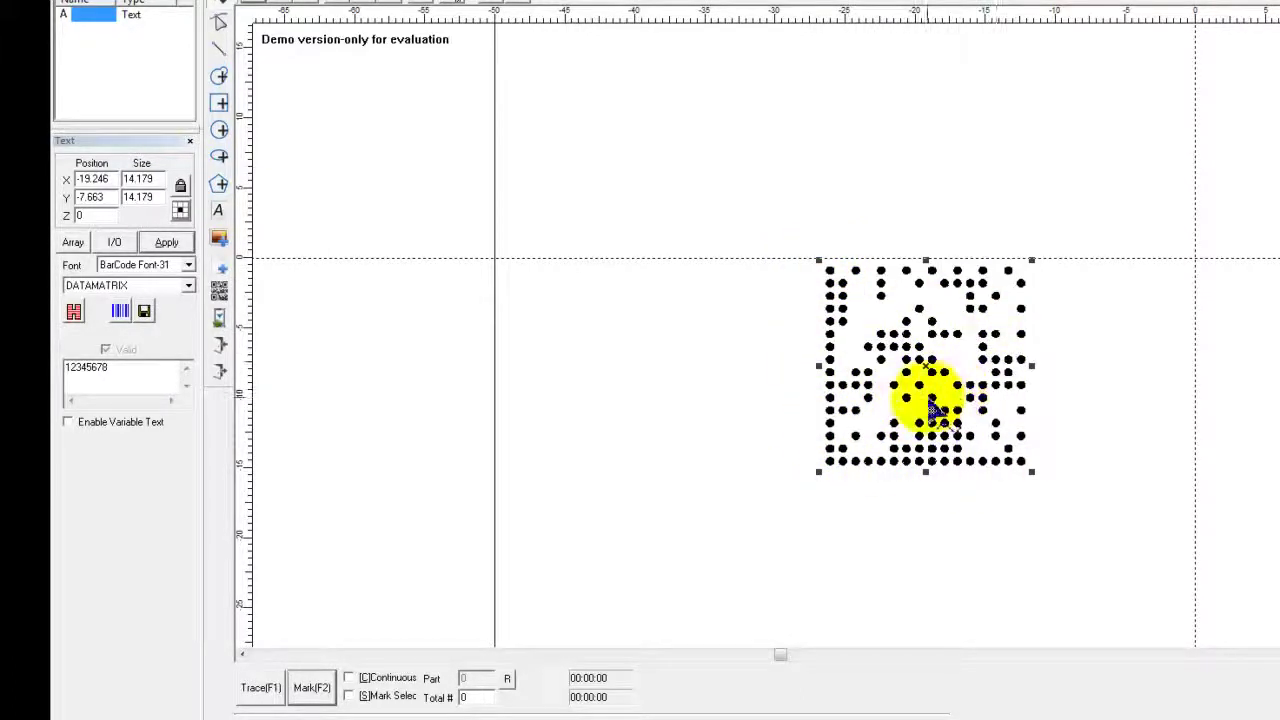
left_click(120, 311)
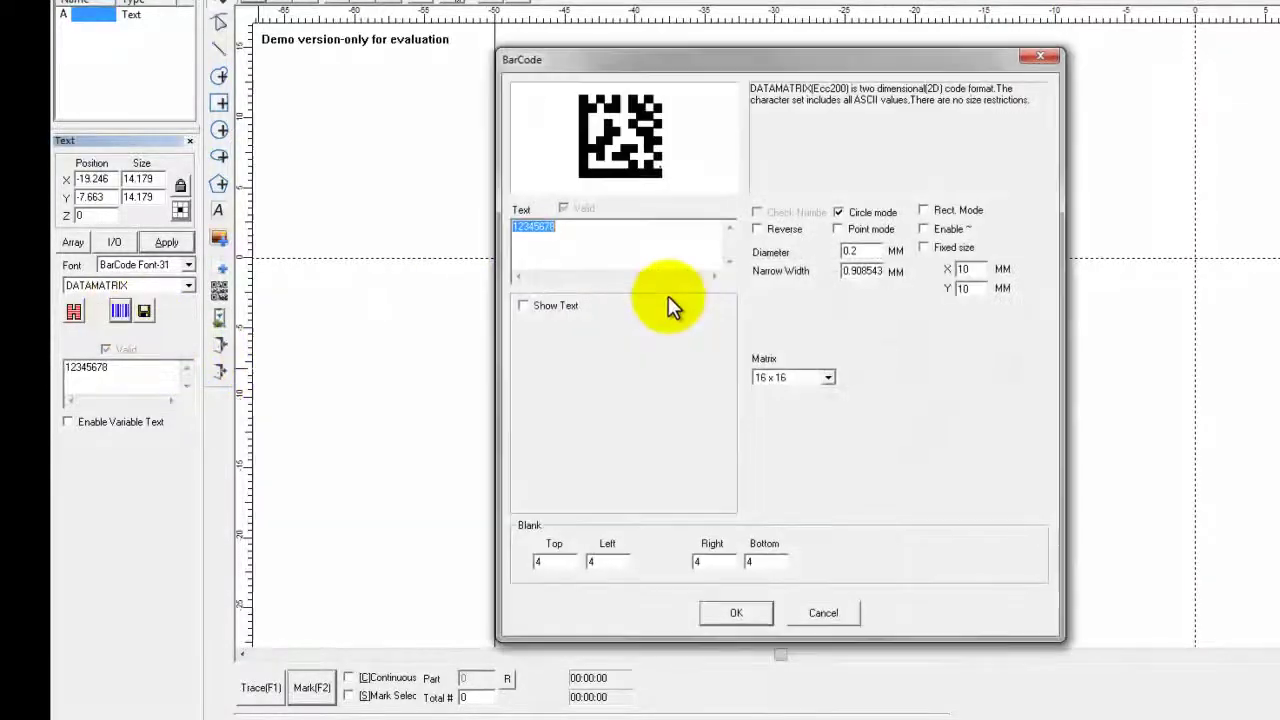
left_click(849, 232)
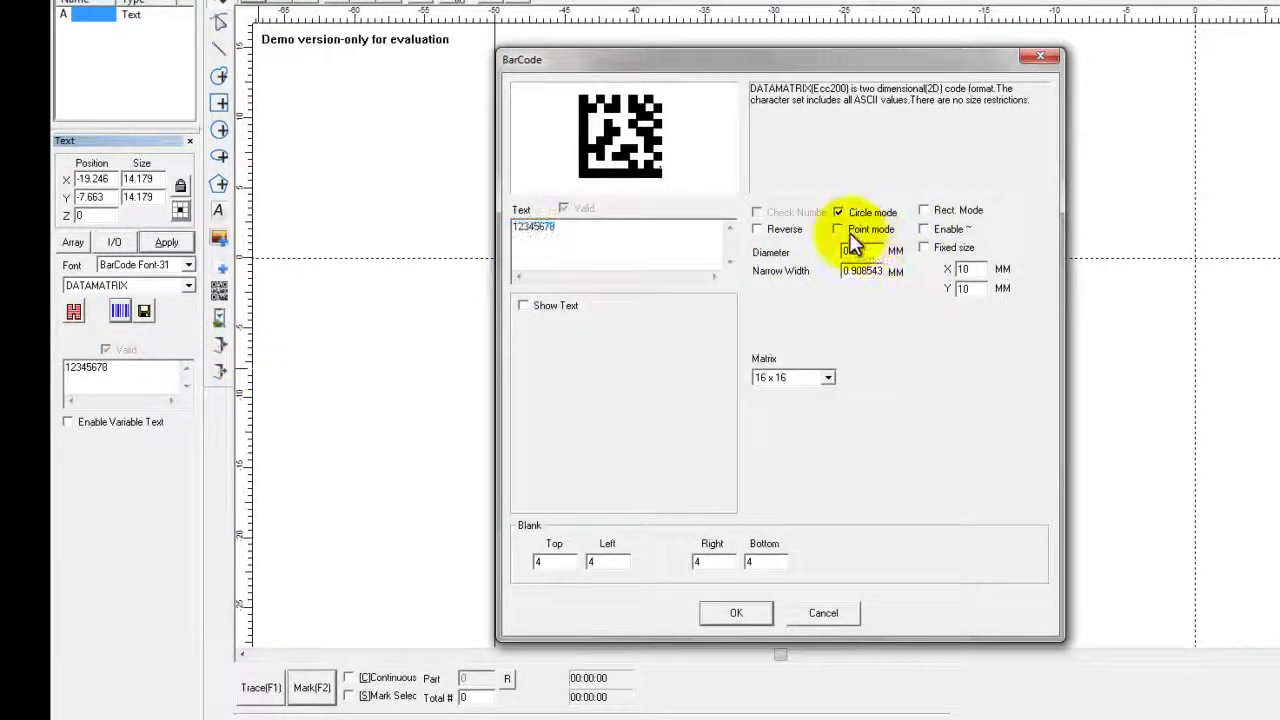
left_click(839, 214)
left_click(839, 231)
left_click(765, 562)
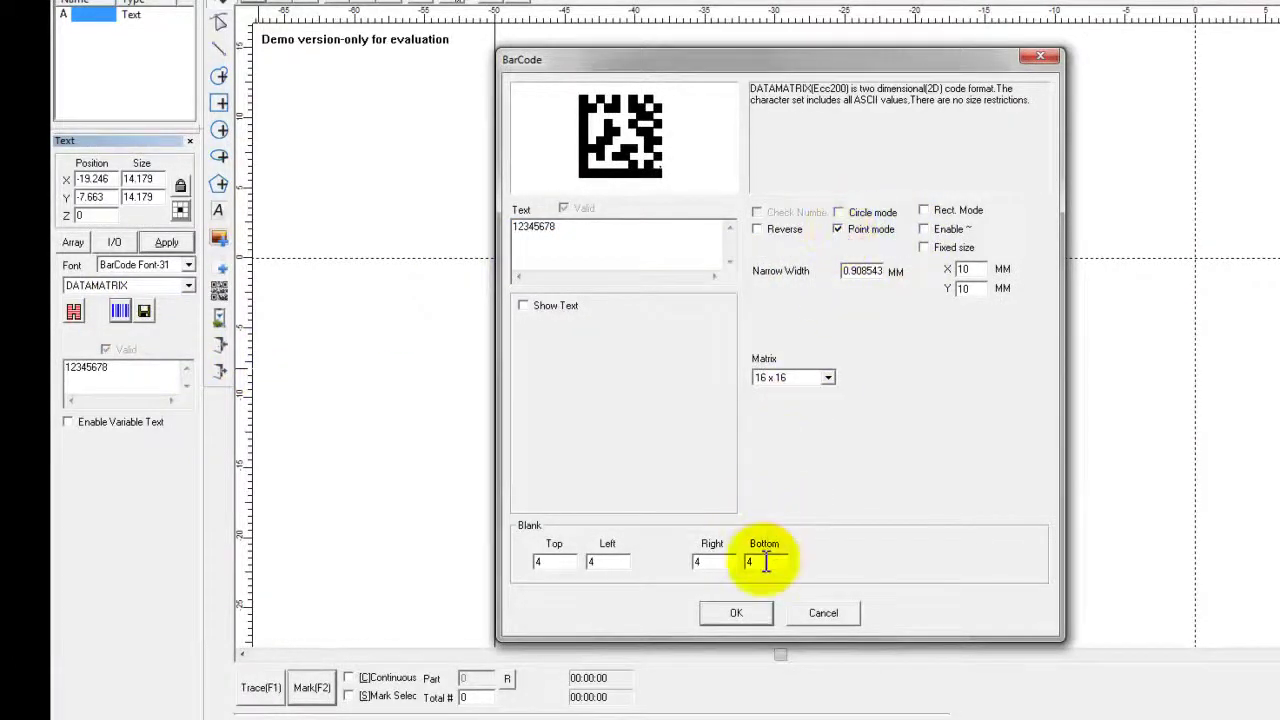
left_click(751, 613)
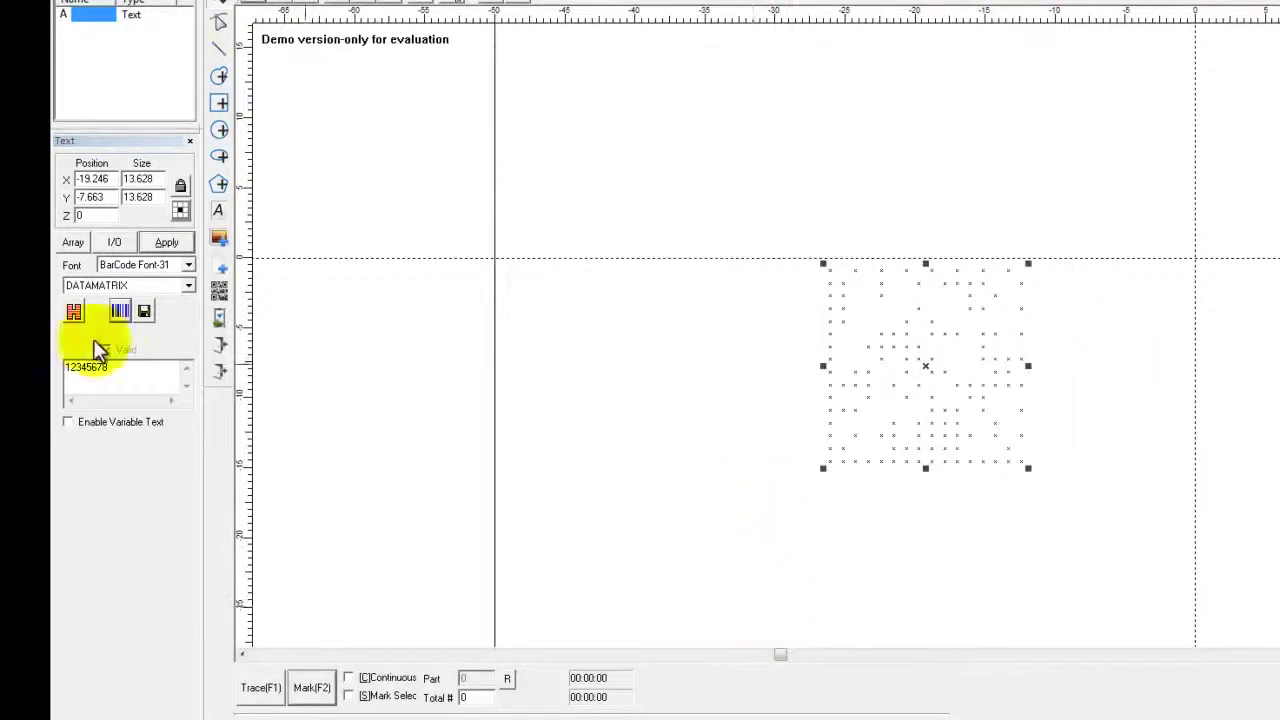
- Switch the Data Matrix code back to Circle mode, confirm it, and return the code to Point mode
left_click(119, 311)
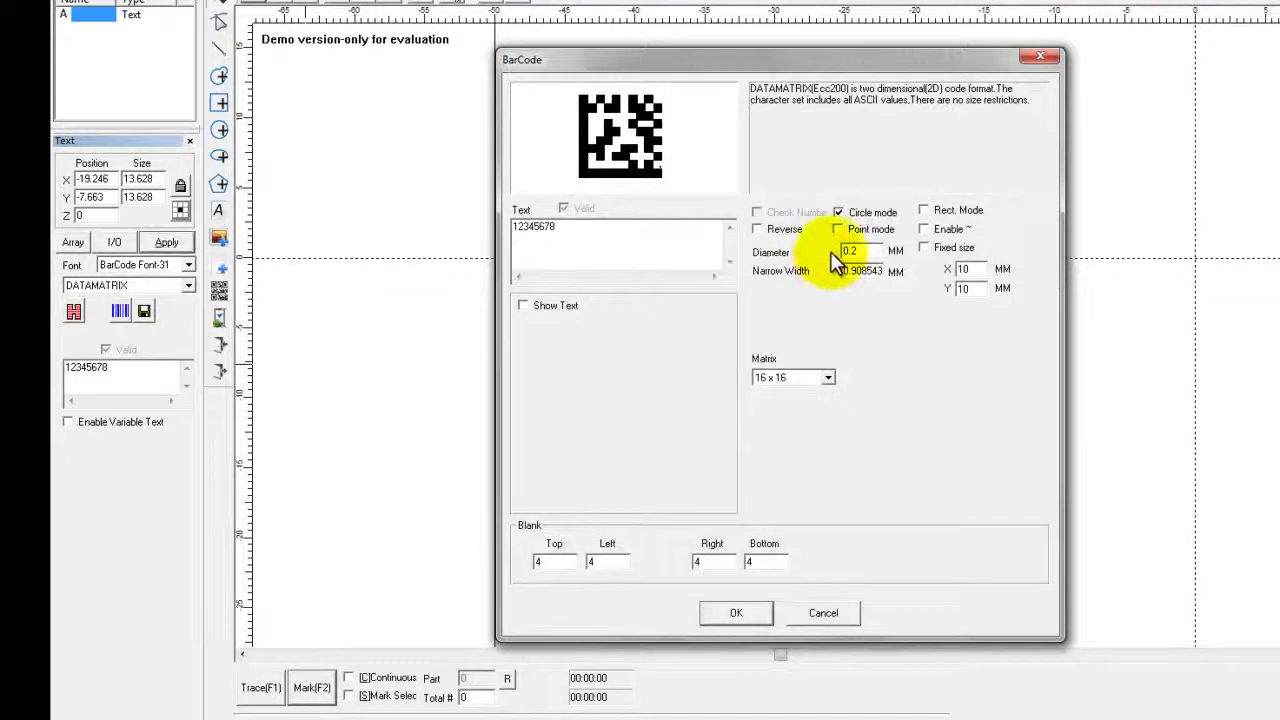
left_click(737, 612)
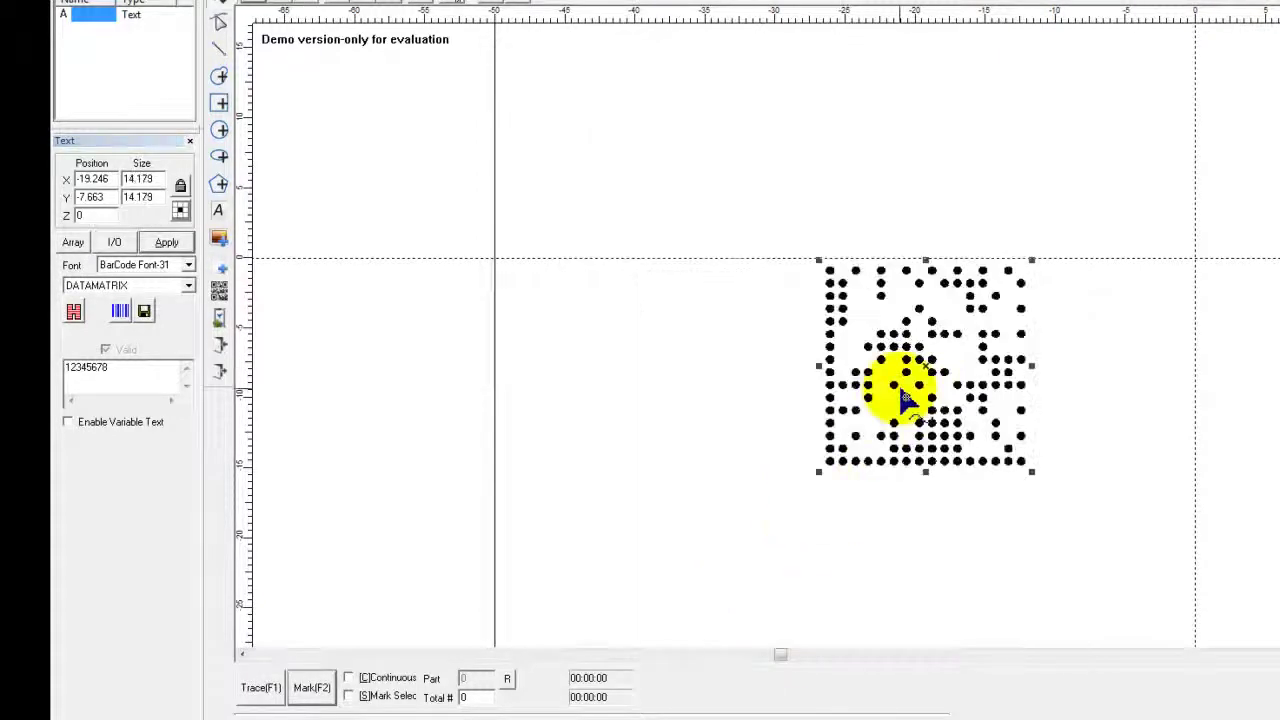
left_click(119, 312)
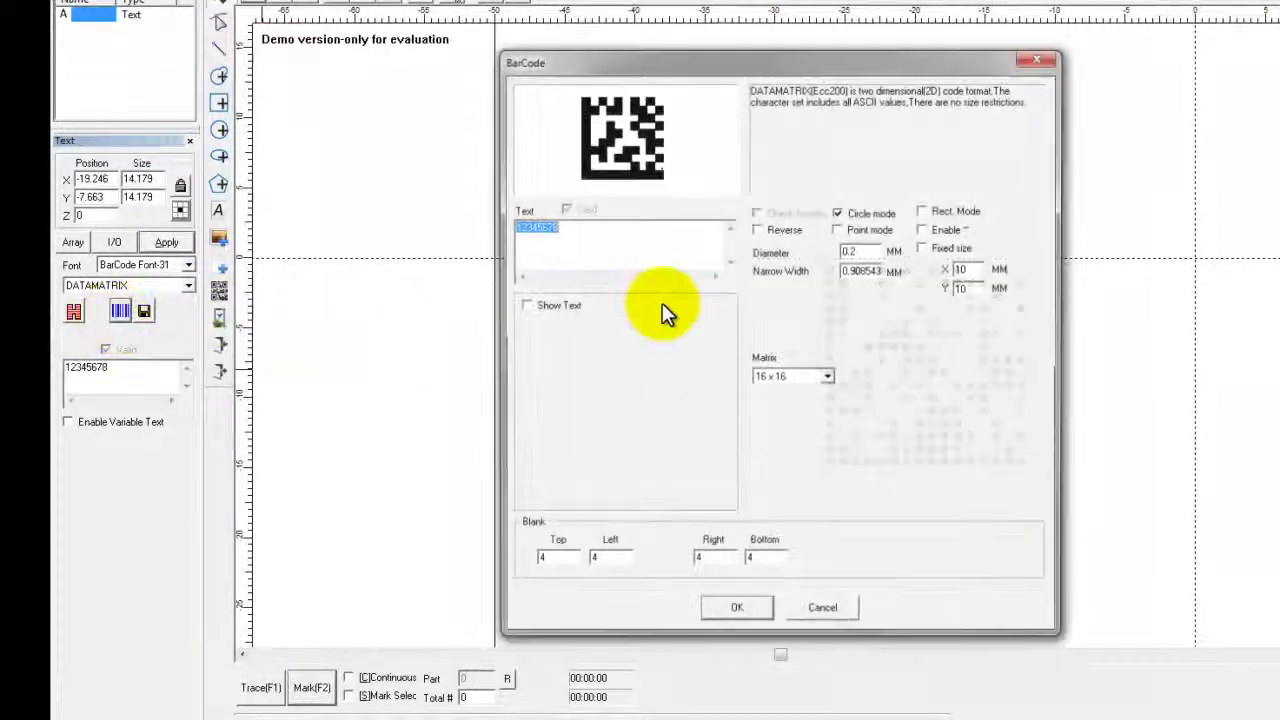
left_click(839, 229)
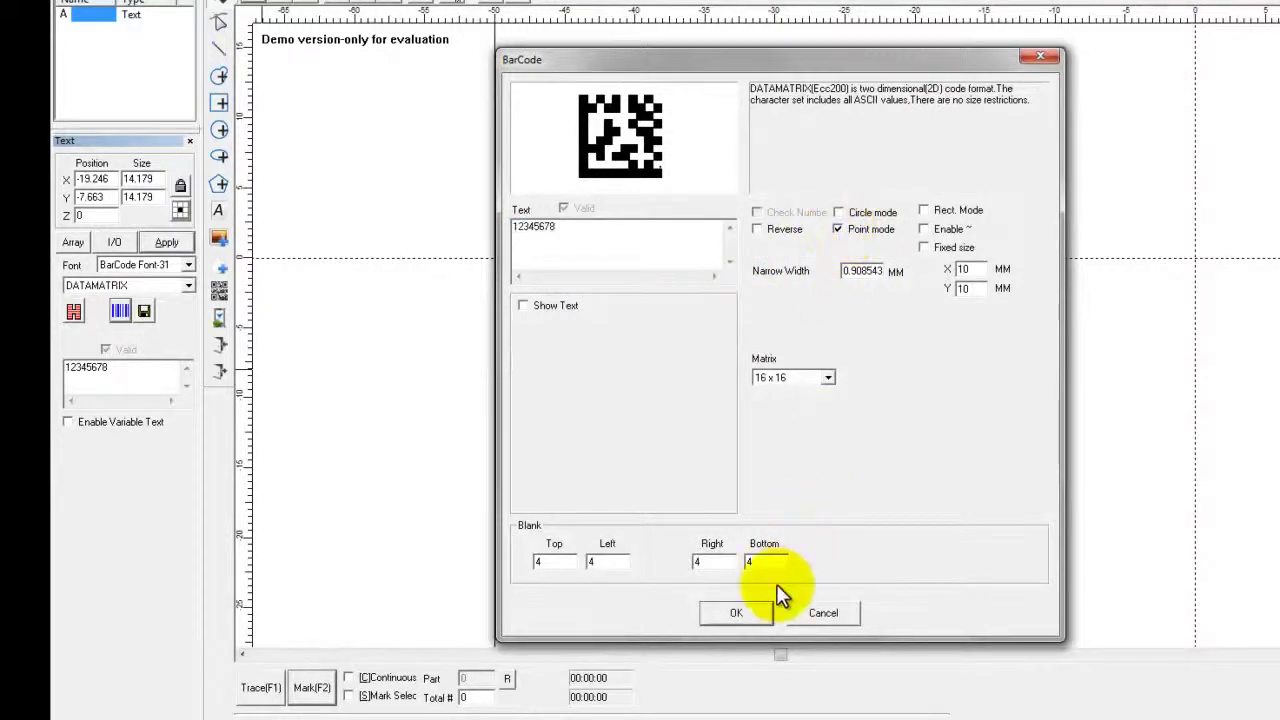
left_click(743, 611)
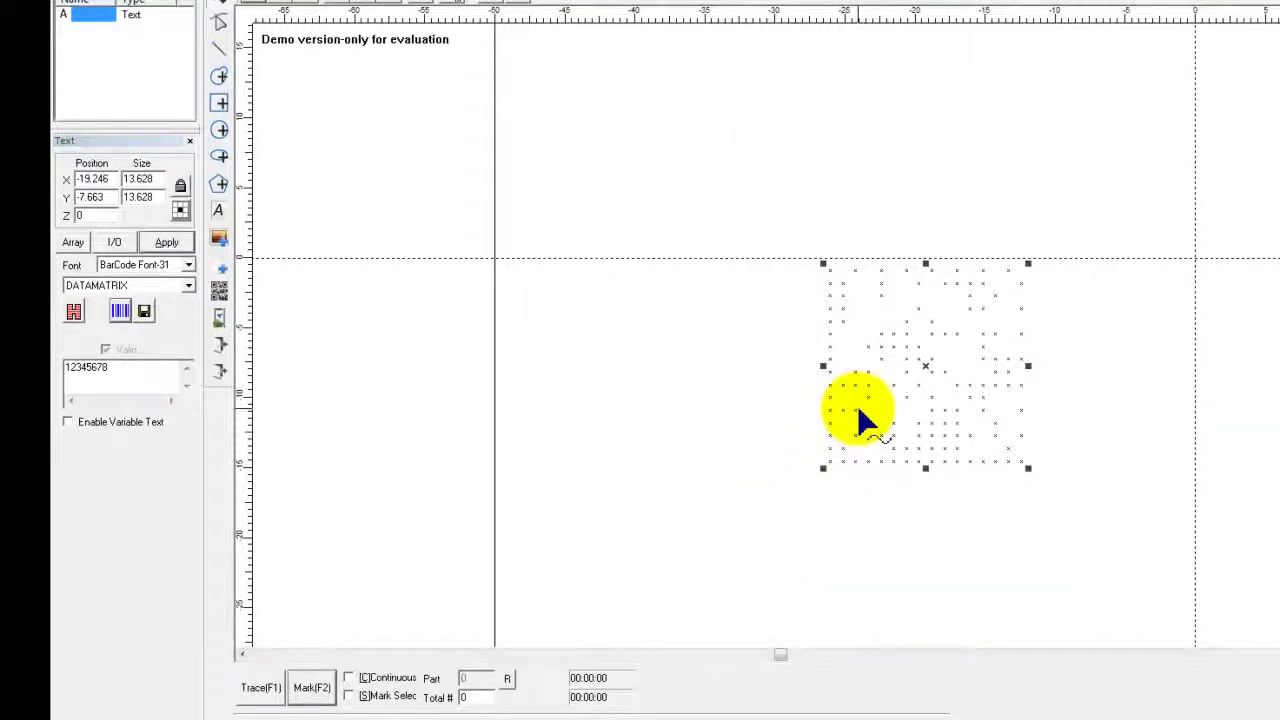
- Turn off Point mode so the Data Matrix code uses solid square cells
left_click(119, 311)
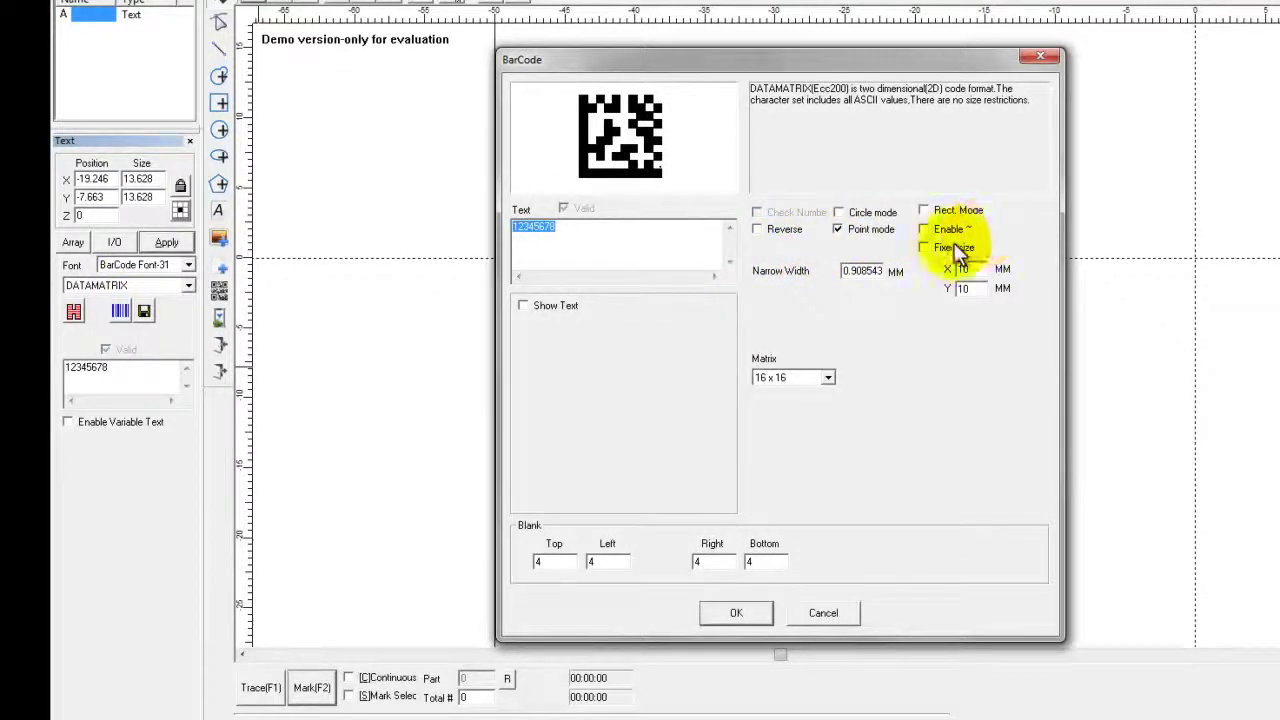
left_click(840, 229)
left_click(736, 613)
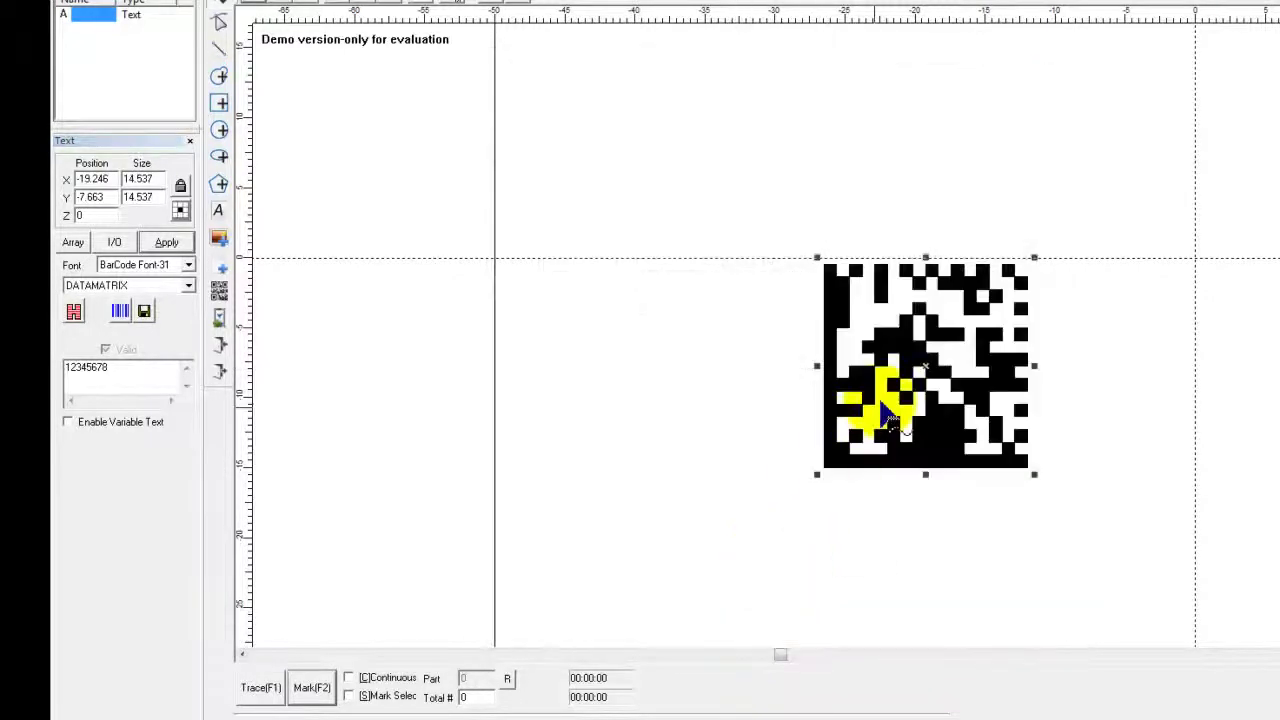
- Change the barcode type from DATAMATRIX to QRCODE and apply it
left_click(188, 285)
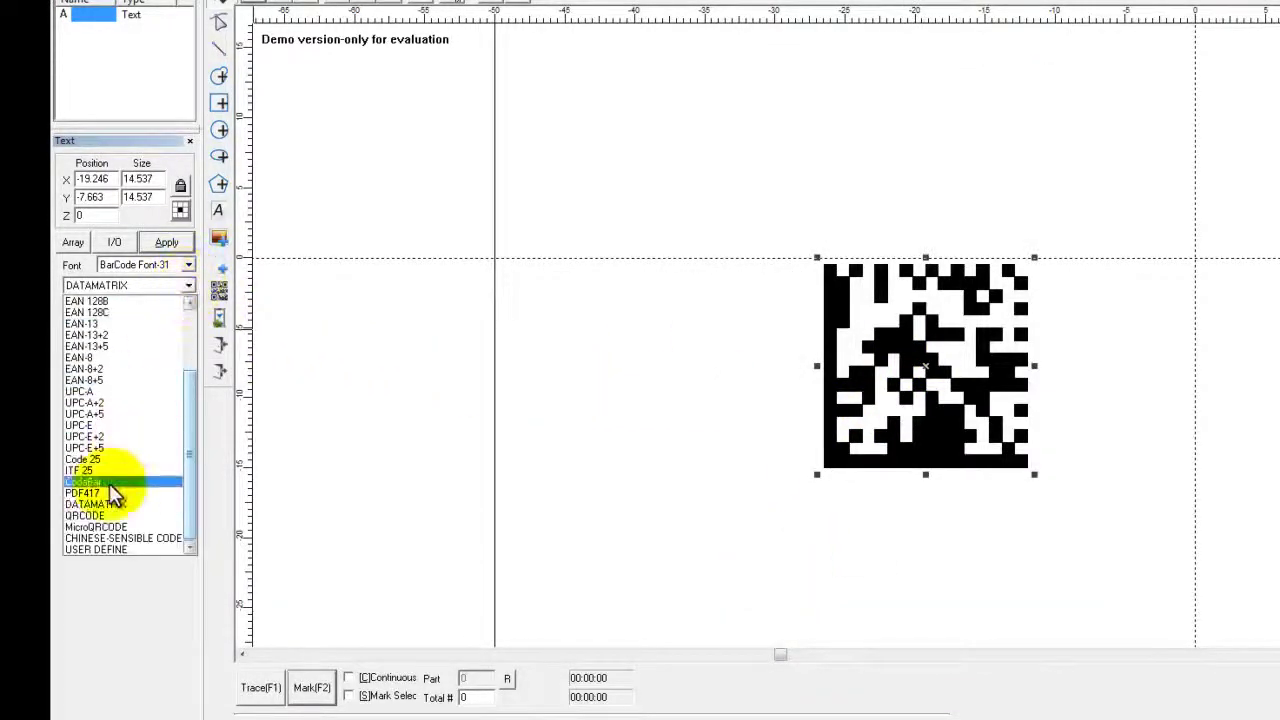
left_click(112, 516)
left_click(164, 243)
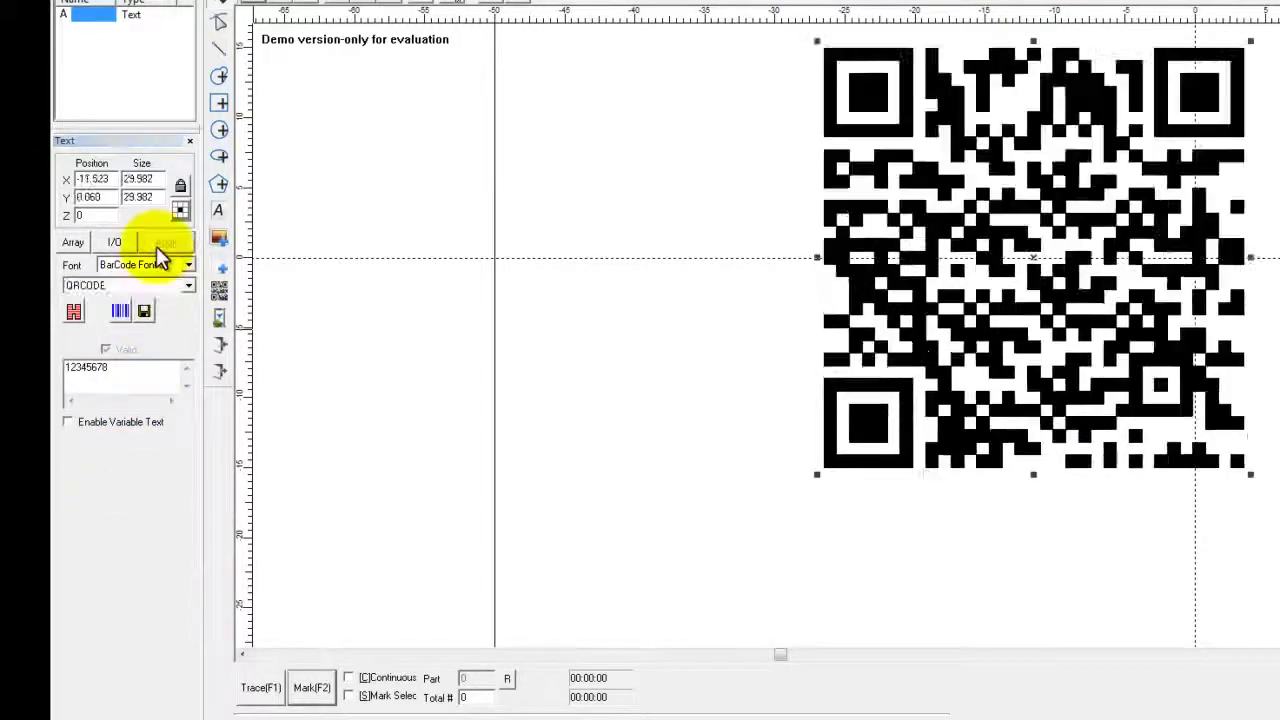
- Review the QR code's matrix size options in the barcode settings, keeping the current version
left_click(120, 312)
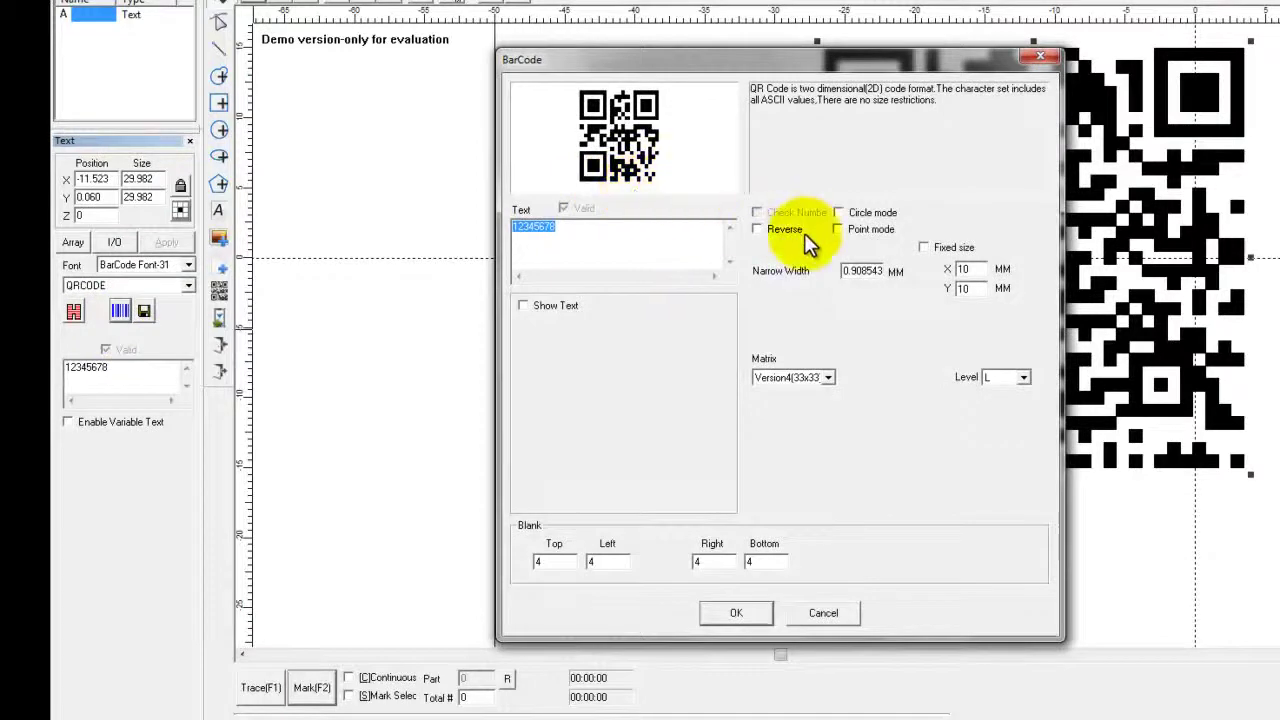
left_click(825, 378)
left_click(824, 378)
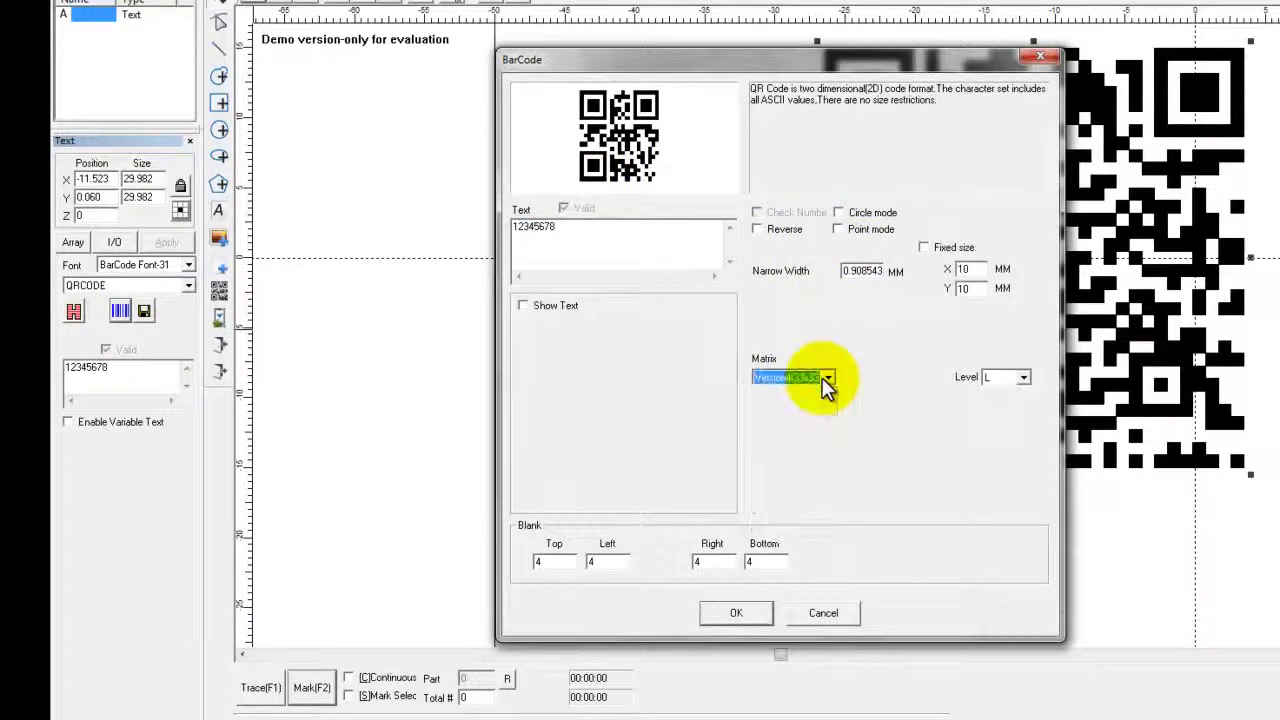
left_click(736, 613)
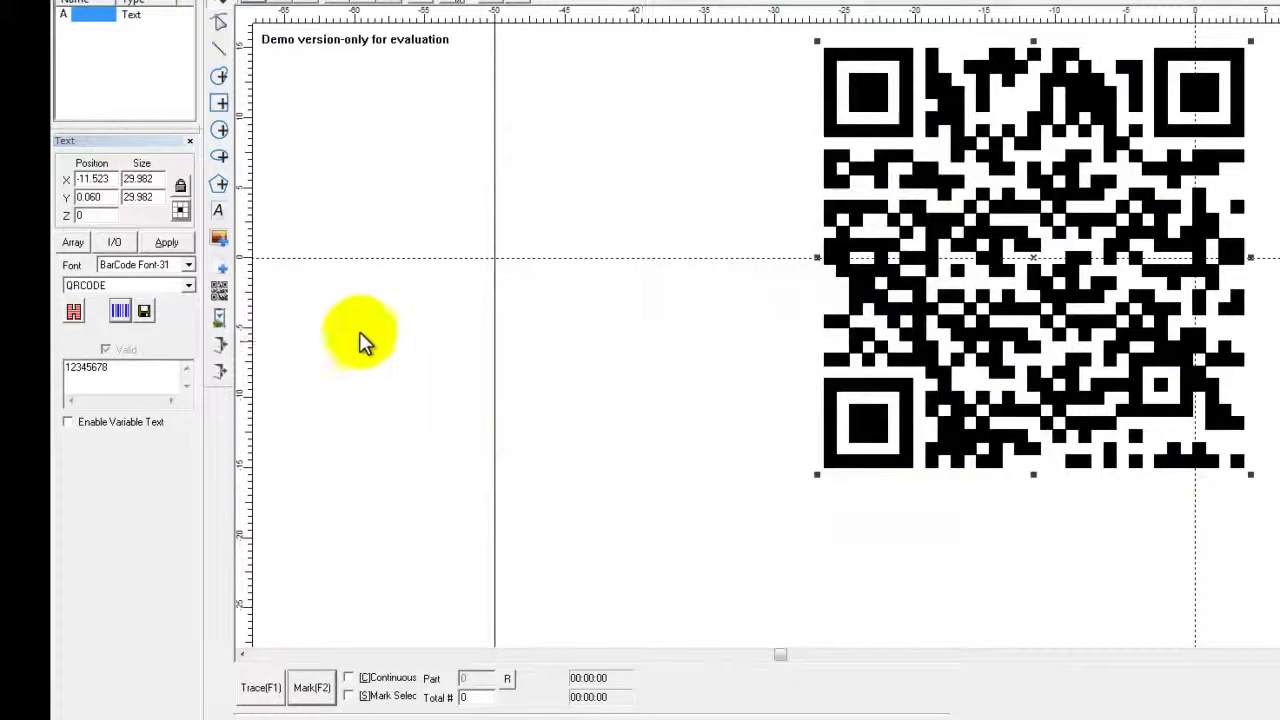
- Change the barcode type from QRCODE to Code 128A and apply it
left_click(188, 285)
scroll(192, 378, "up", 5)
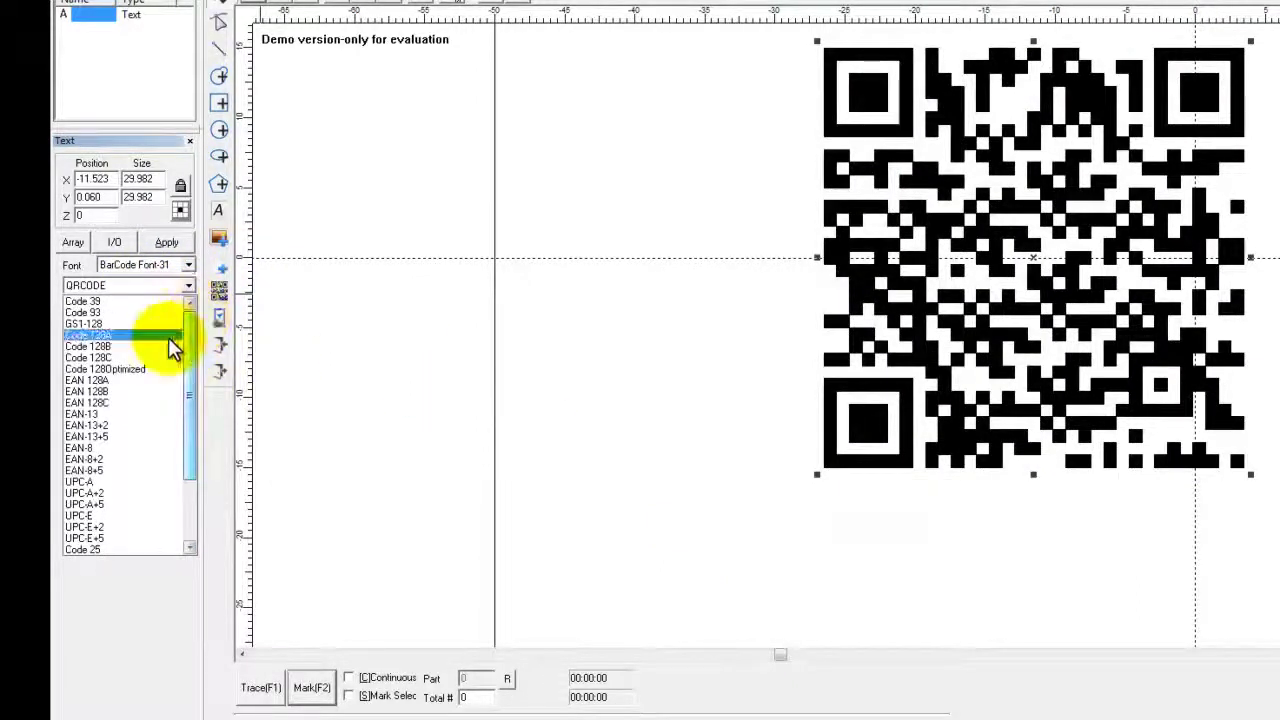
left_click(149, 327)
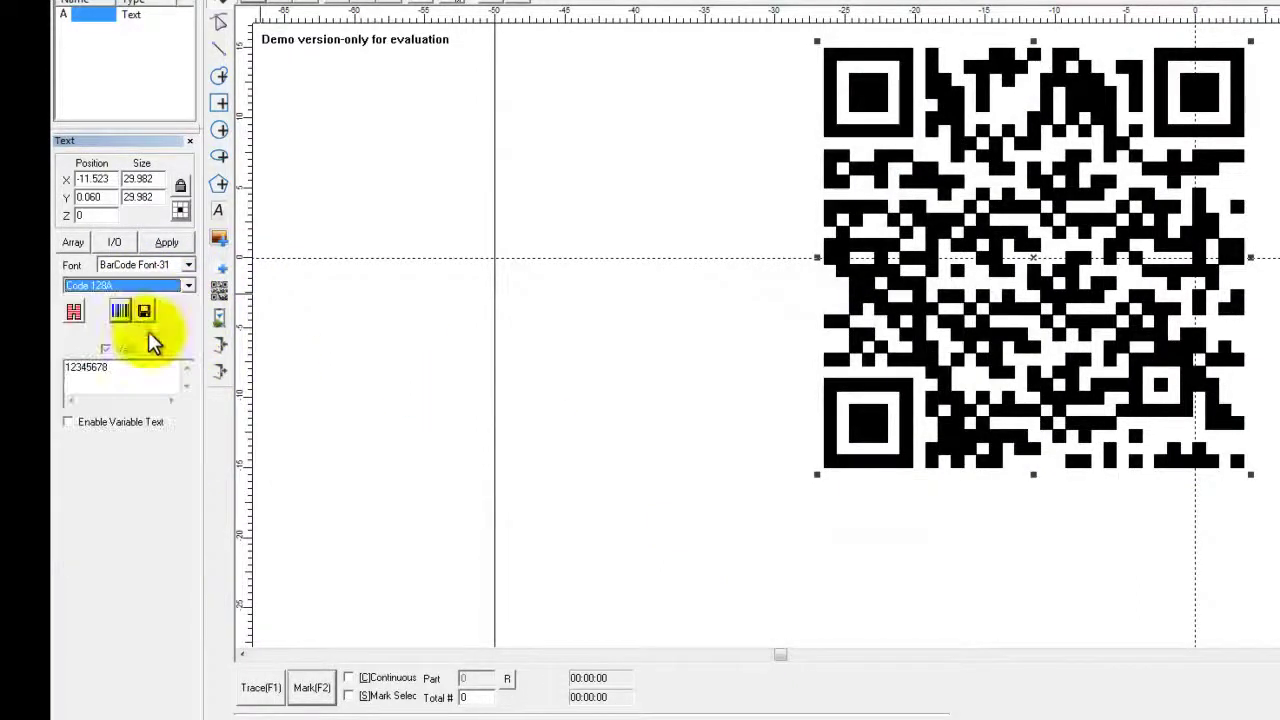
left_click(176, 243)
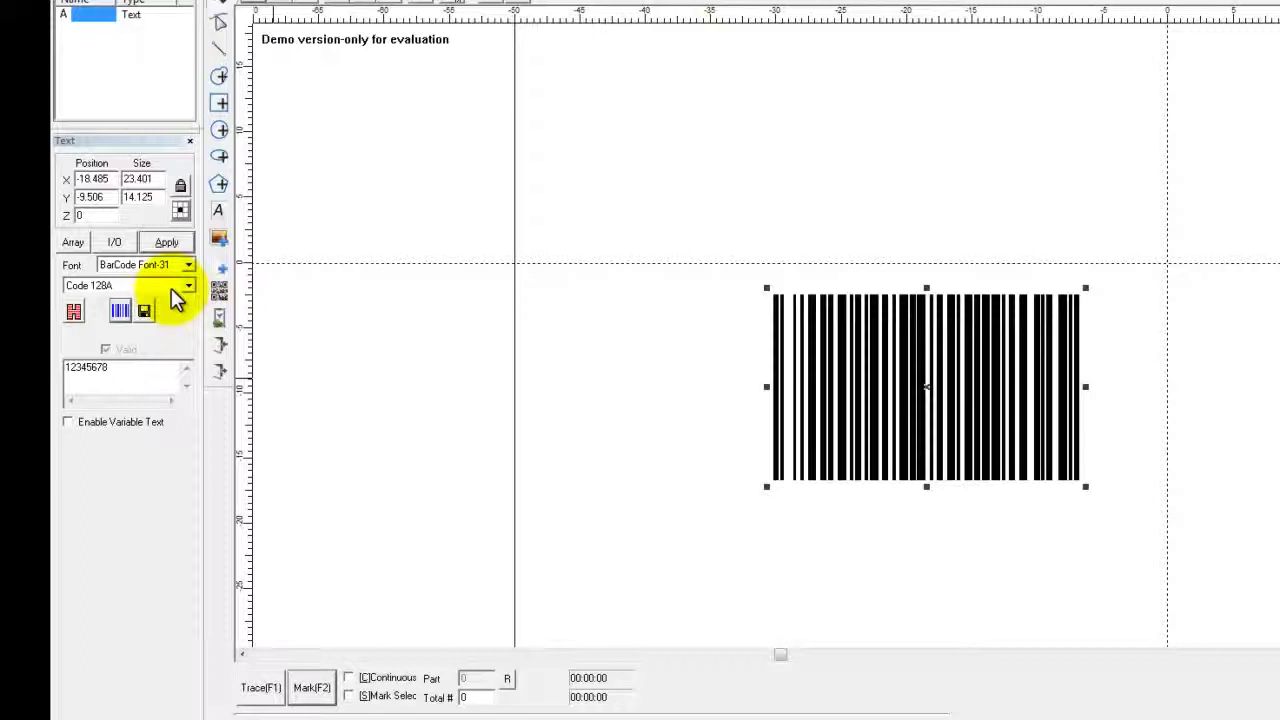
- Examine the Code 128A options in the barcode settings and close them without changing anything
left_click(120, 313)
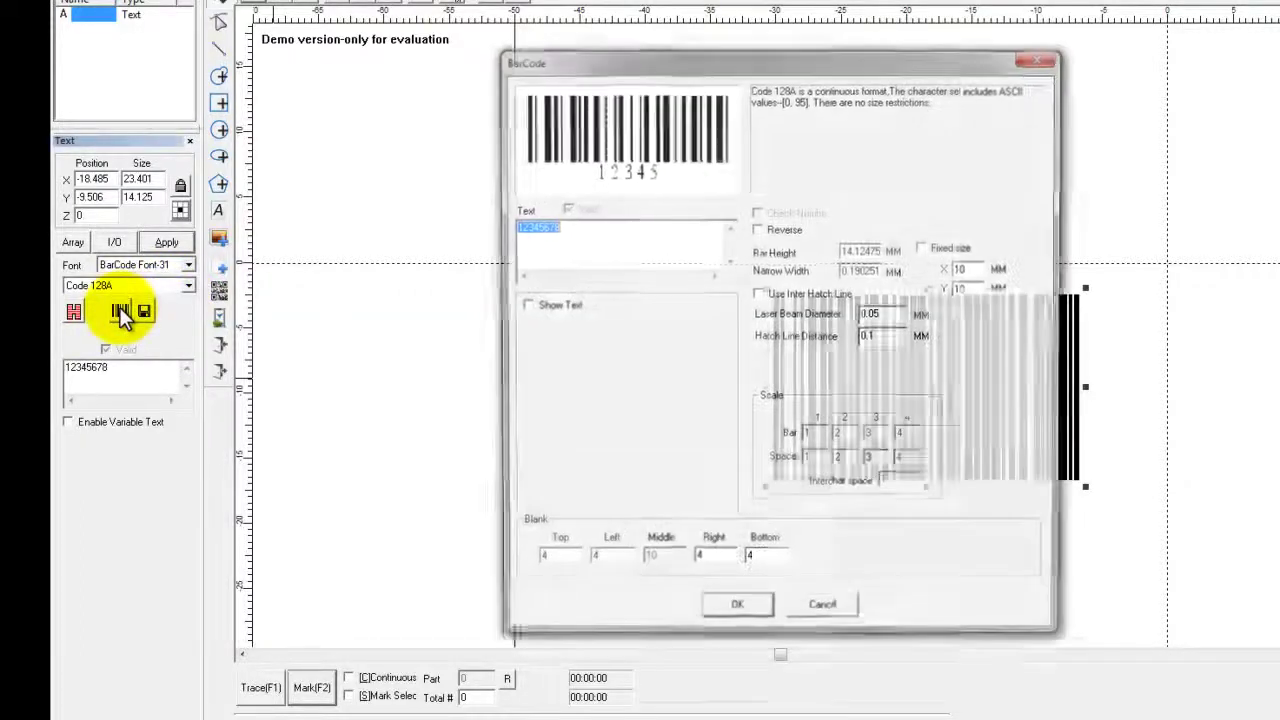
left_click_drag(797, 45, 563, 50)
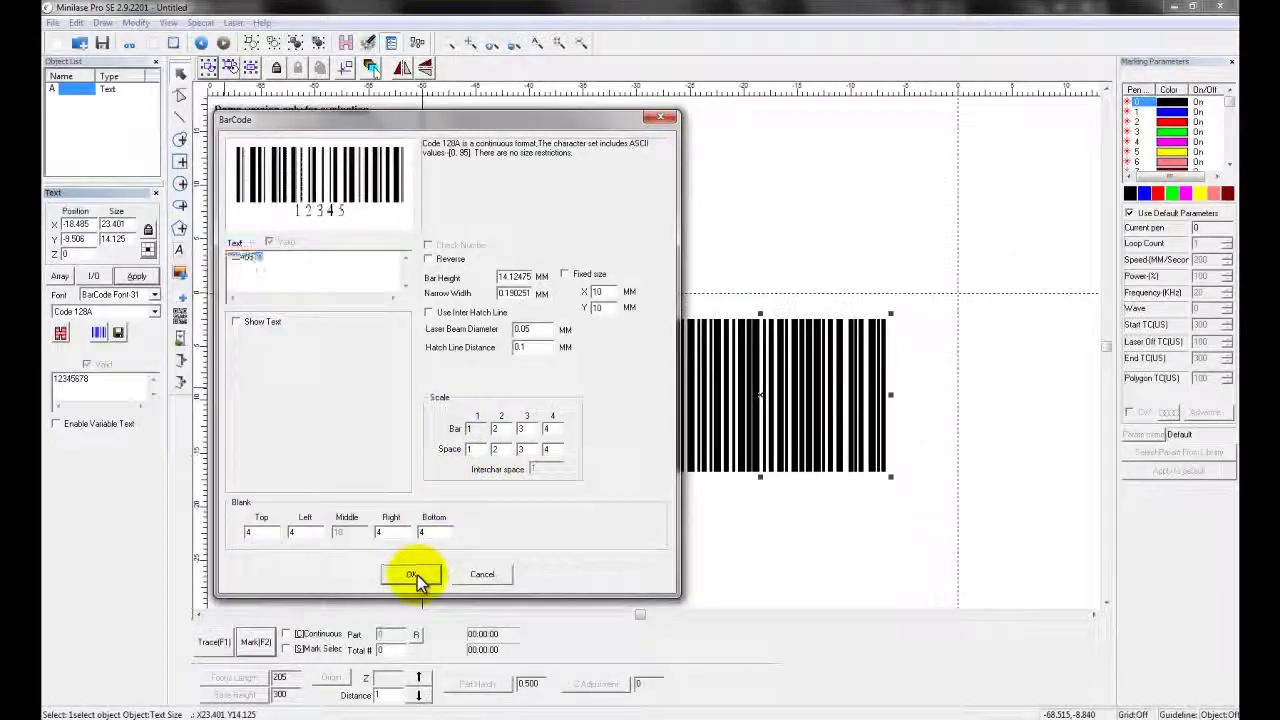
left_click(500, 605)
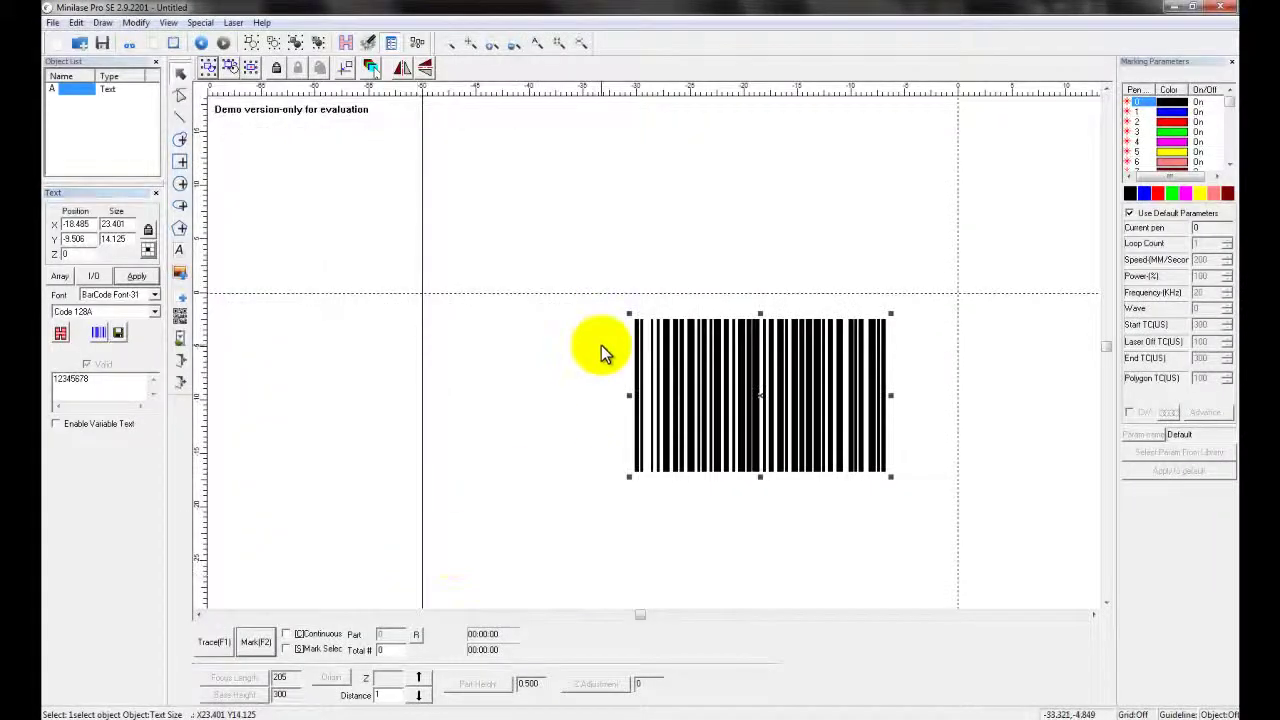